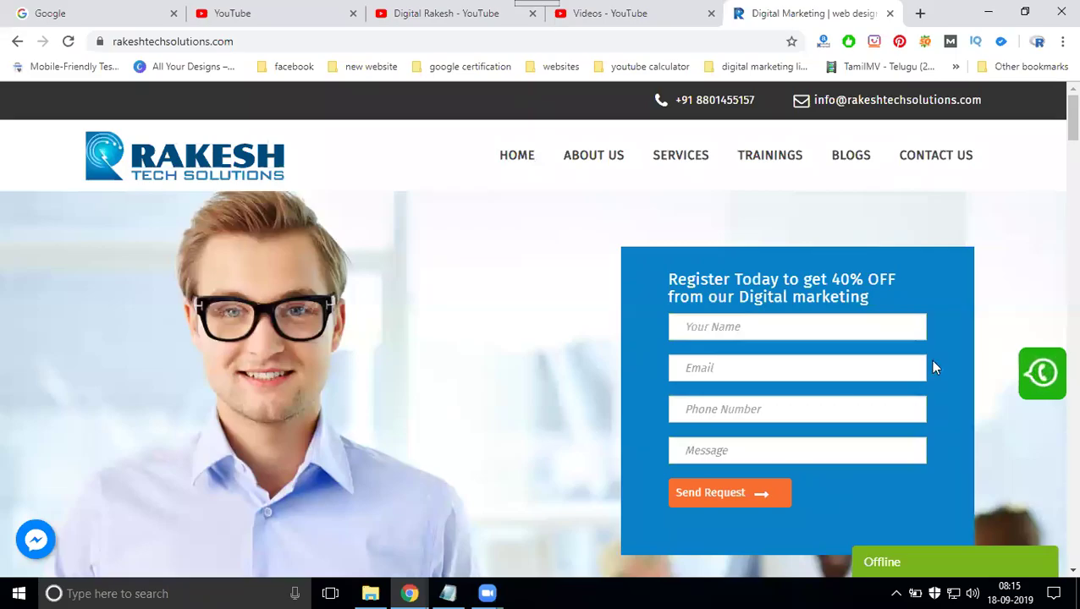
# - Open the custom links editor for the YouTube channel's art, review the link titles and URLs, and close it with Done
pyautogui.click(411, 9)
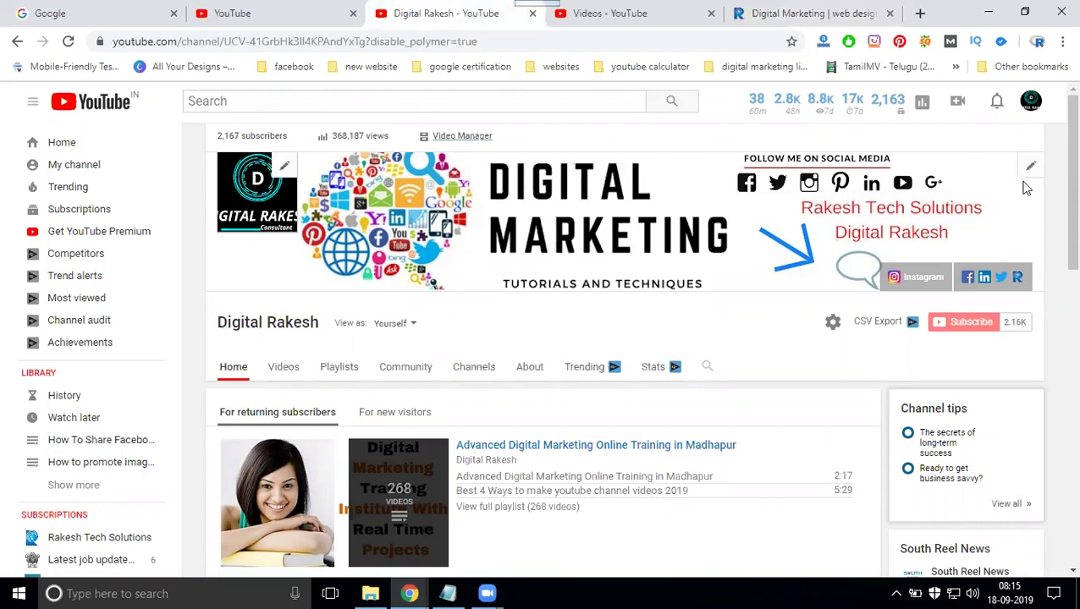
pyautogui.click(1027, 167)
pyautogui.click(984, 194)
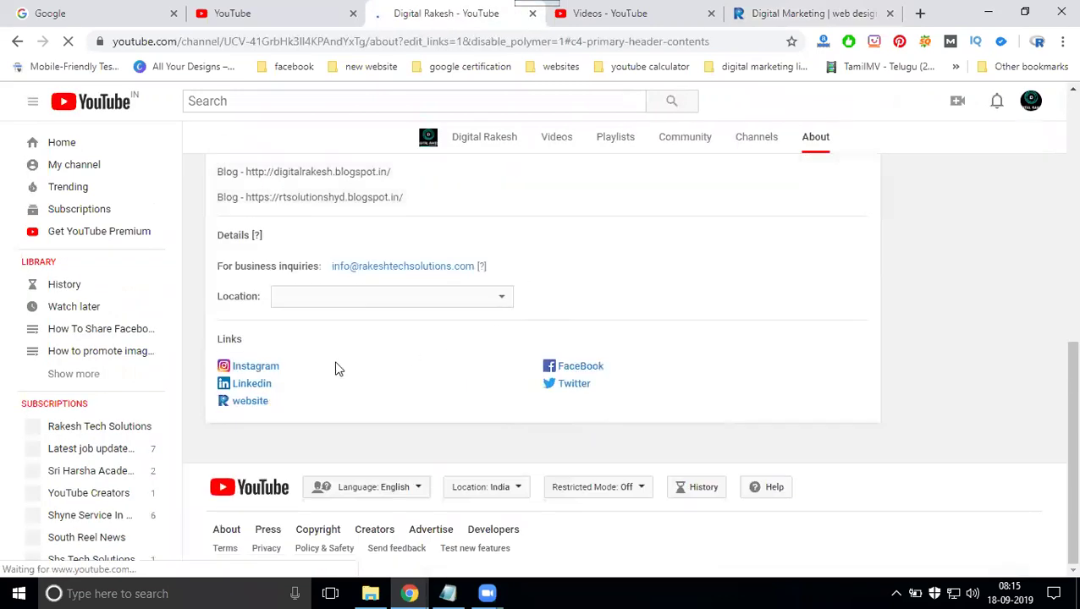
pyautogui.scroll(-3, 875, 385)
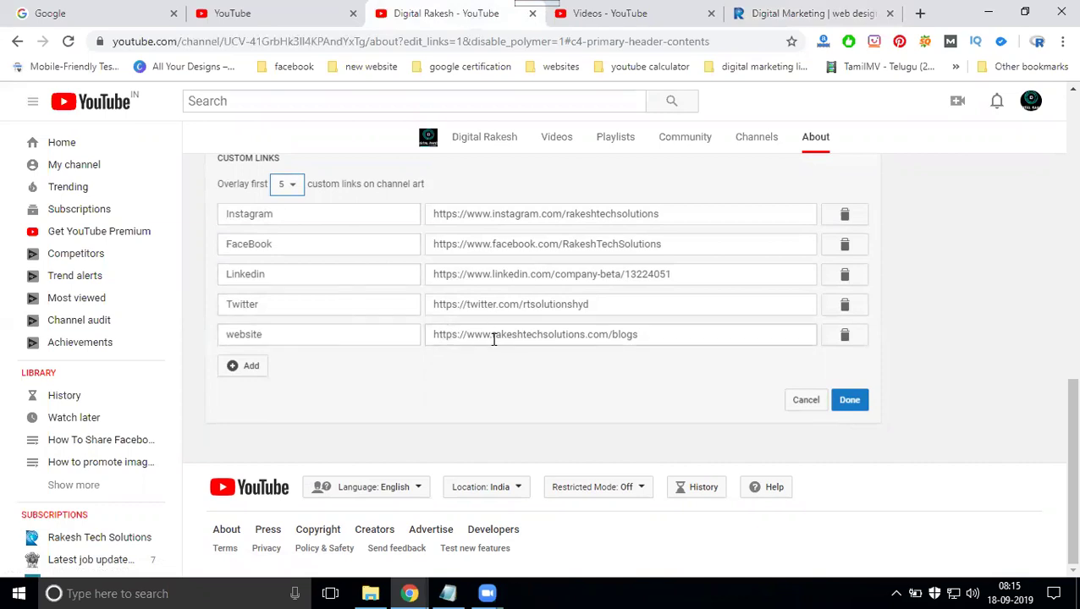
pyautogui.click(847, 401)
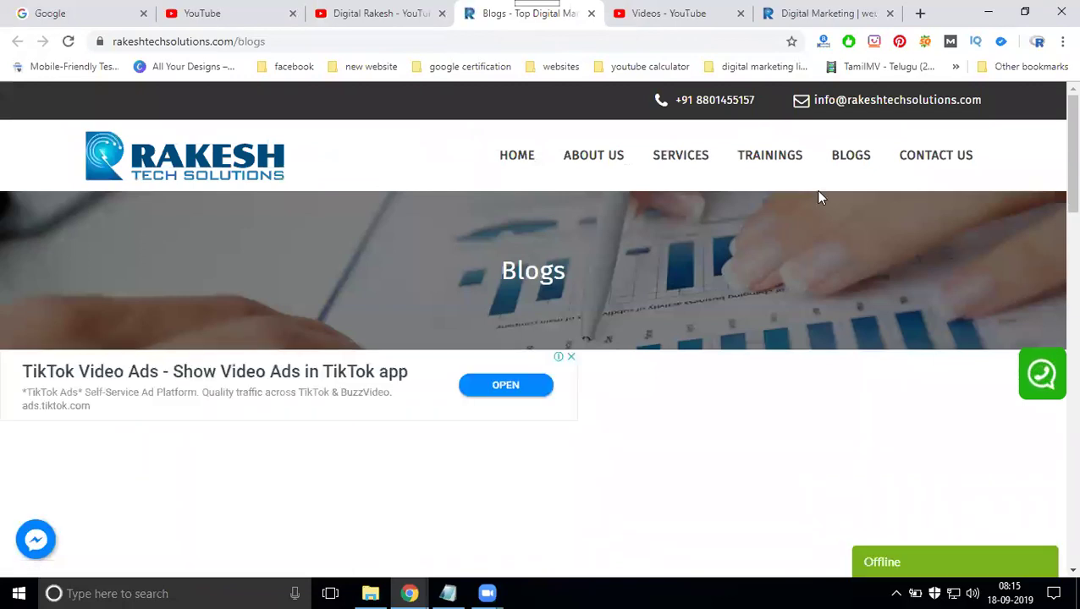
# - Return to the channel page, check the Blogs page opened from its website link, and close that page
pyautogui.click(385, 12)
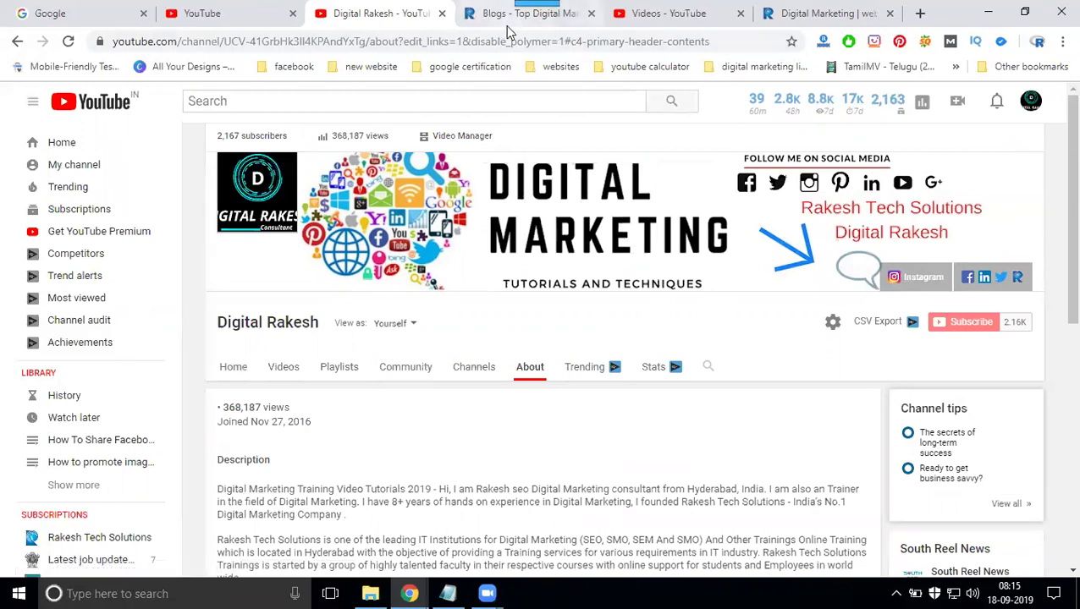
pyautogui.click(592, 26)
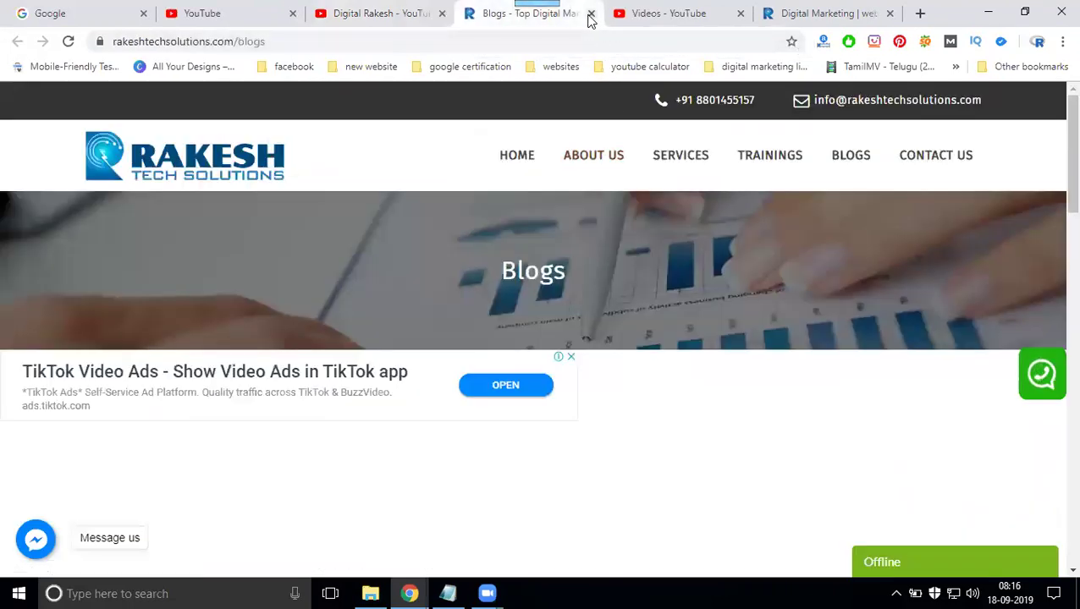
pyautogui.click(590, 14)
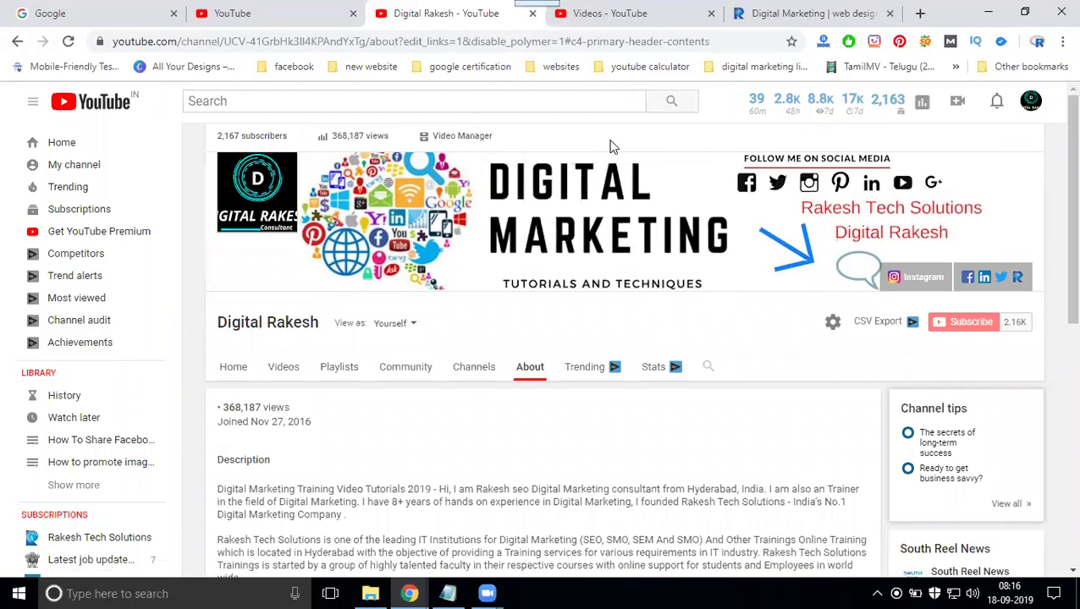
# - Open google.com/webmasters in a new browser tab and sign in to Google Search Console
pyautogui.click(808, 12)
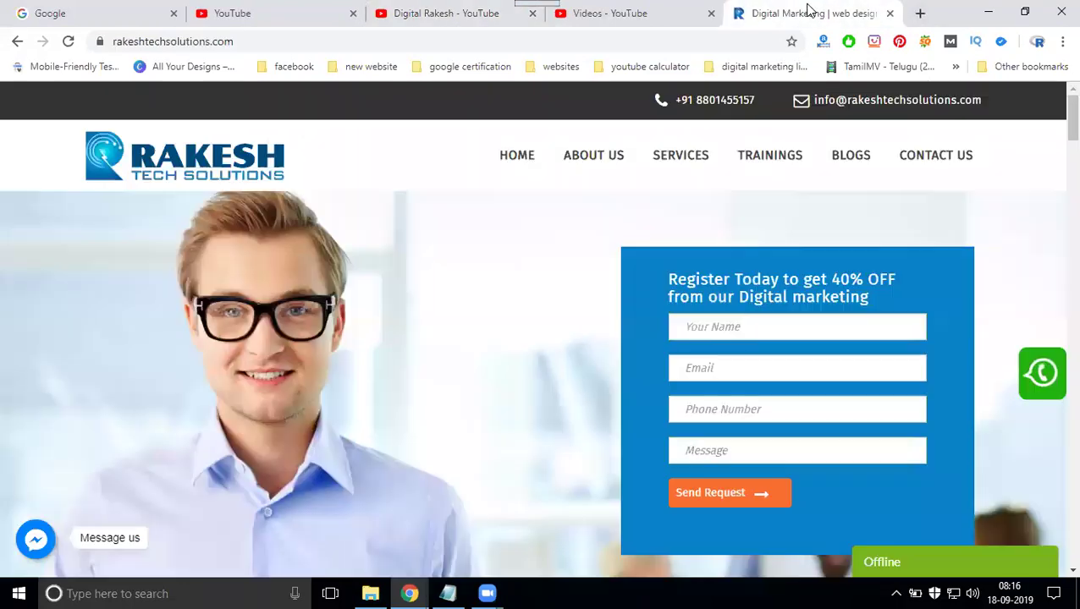
pyautogui.click(920, 12)
pyautogui.write('g')
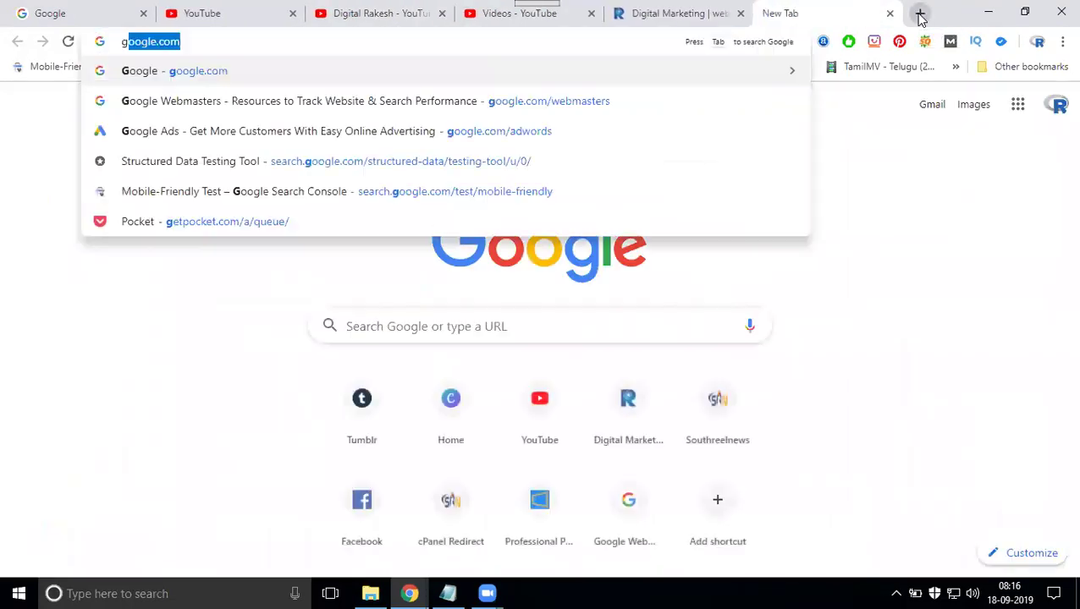
pyautogui.write('oogle.com/we')
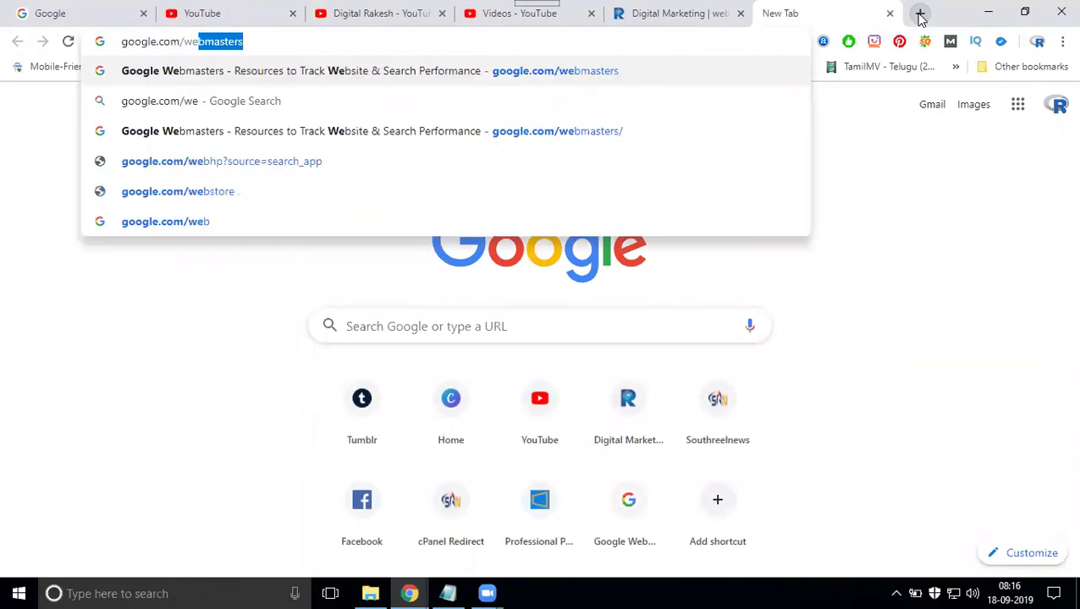
pyautogui.press('Return')
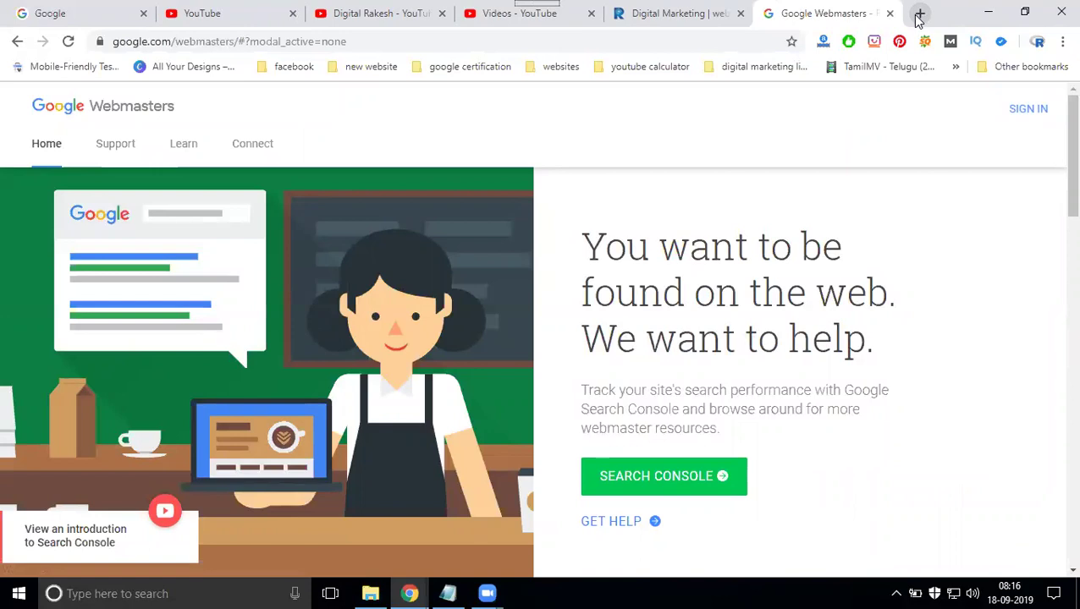
pyautogui.click(1041, 110)
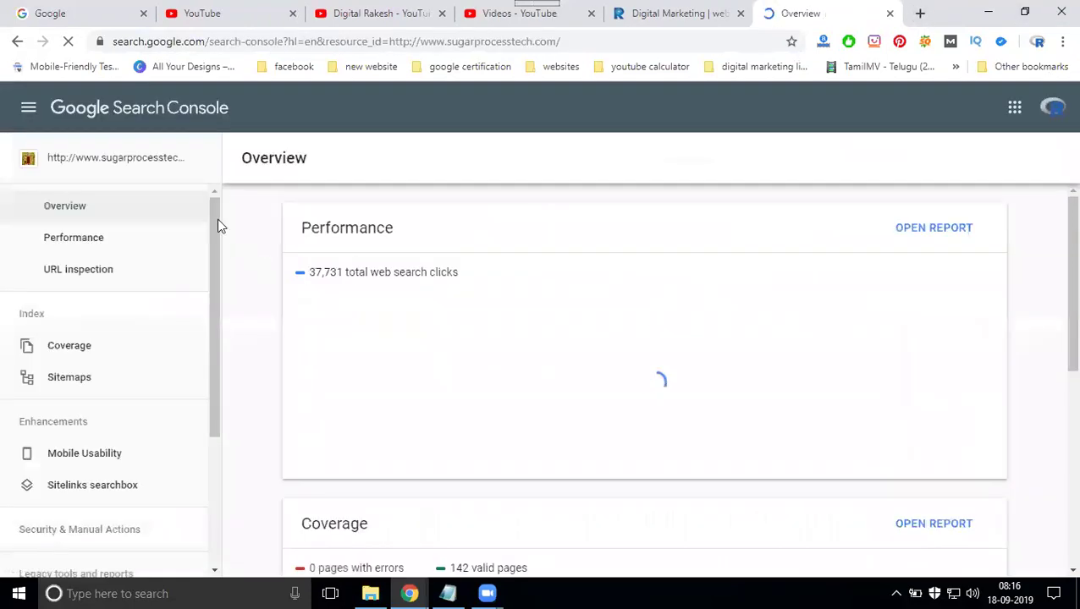
pyautogui.click(202, 161)
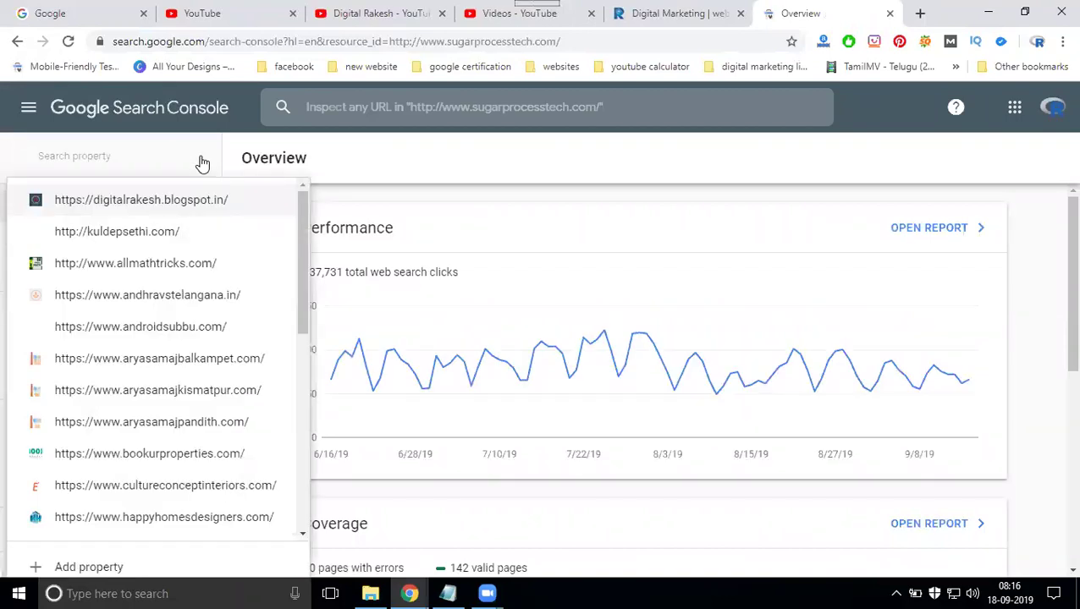
pyautogui.write('rak')
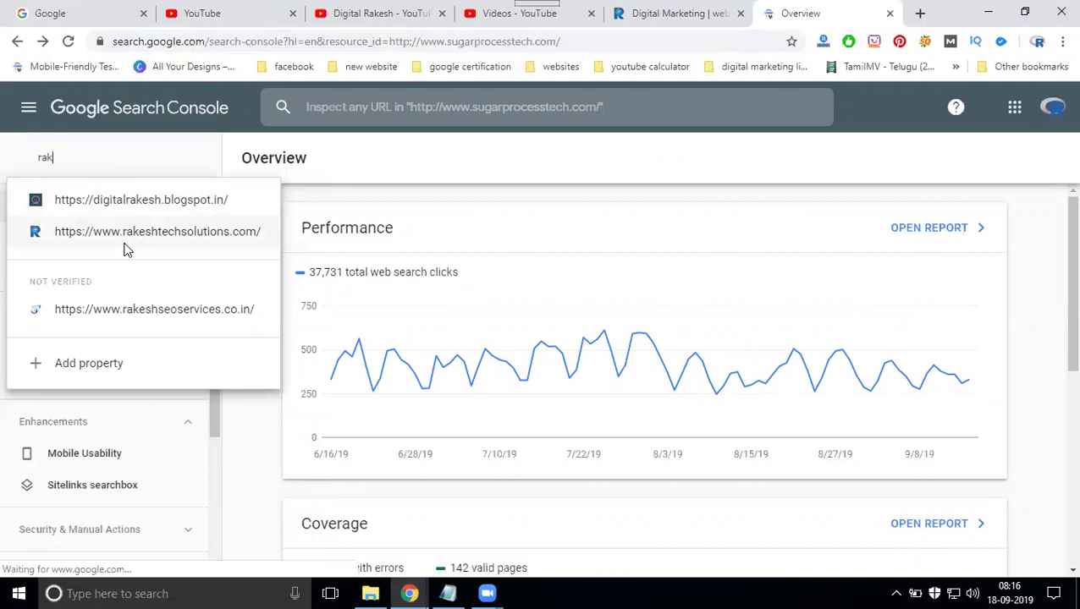
pyautogui.click(127, 232)
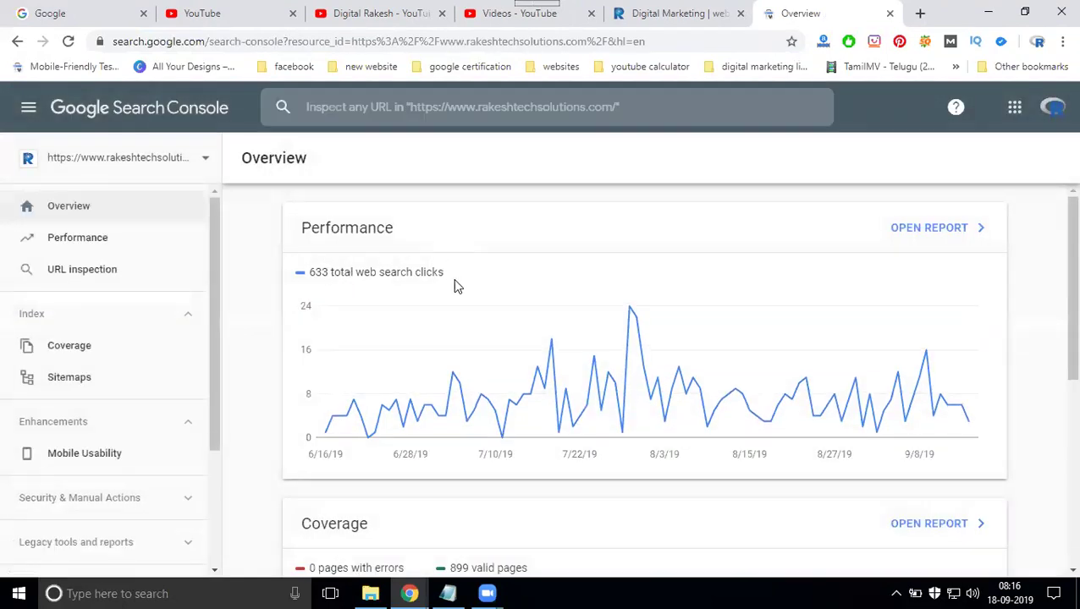
# - Switch to YouTube Creator Studio and open the channel's Advanced settings at the Associated website section
pyautogui.click(489, 15)
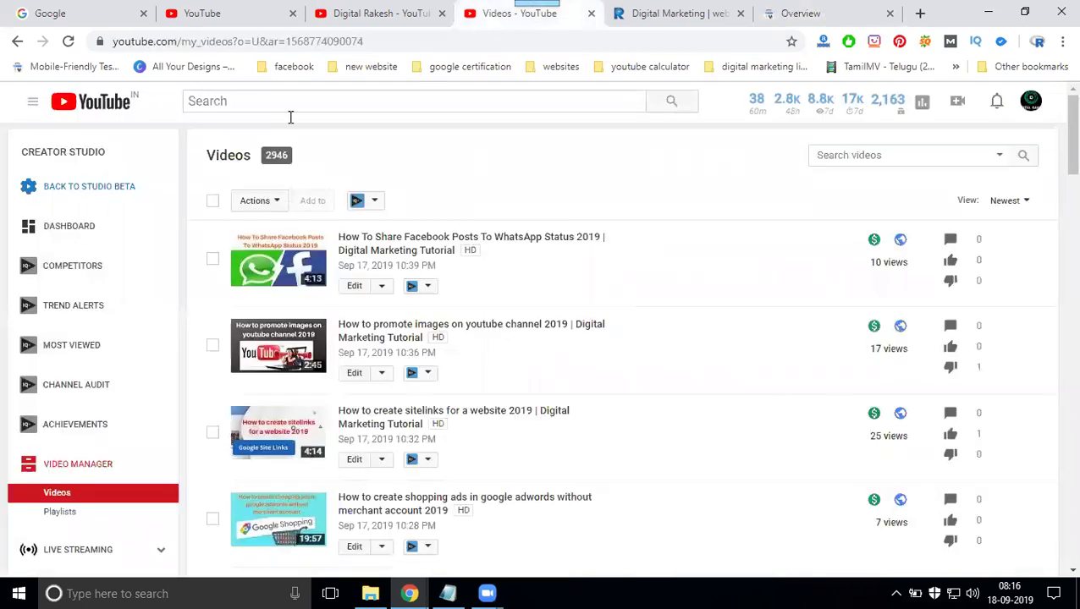
pyautogui.scroll(-4, 69, 241)
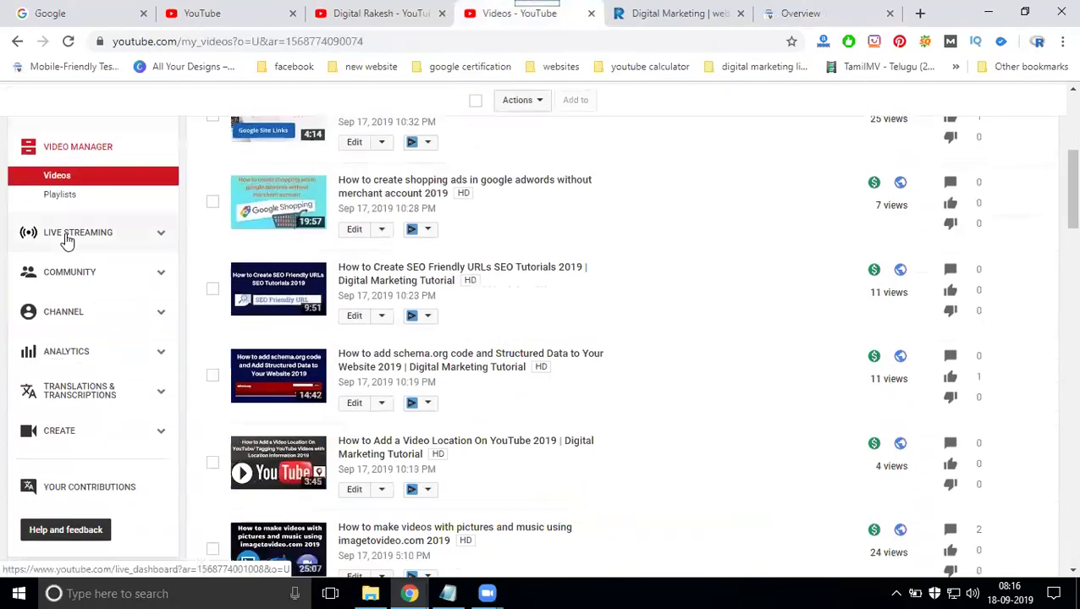
pyautogui.click(71, 319)
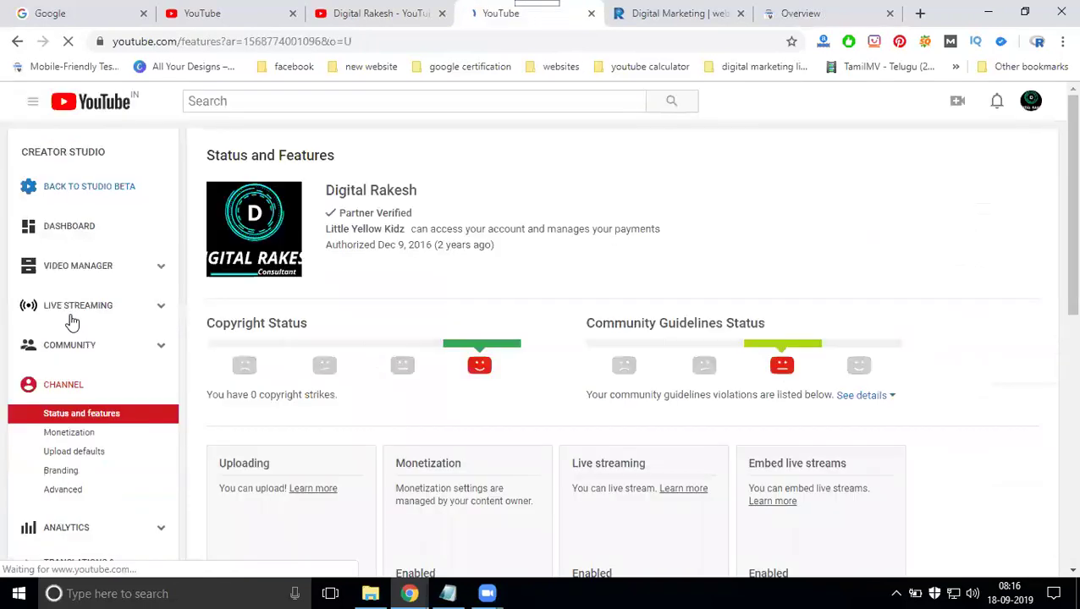
pyautogui.scroll(-3, 449, 265)
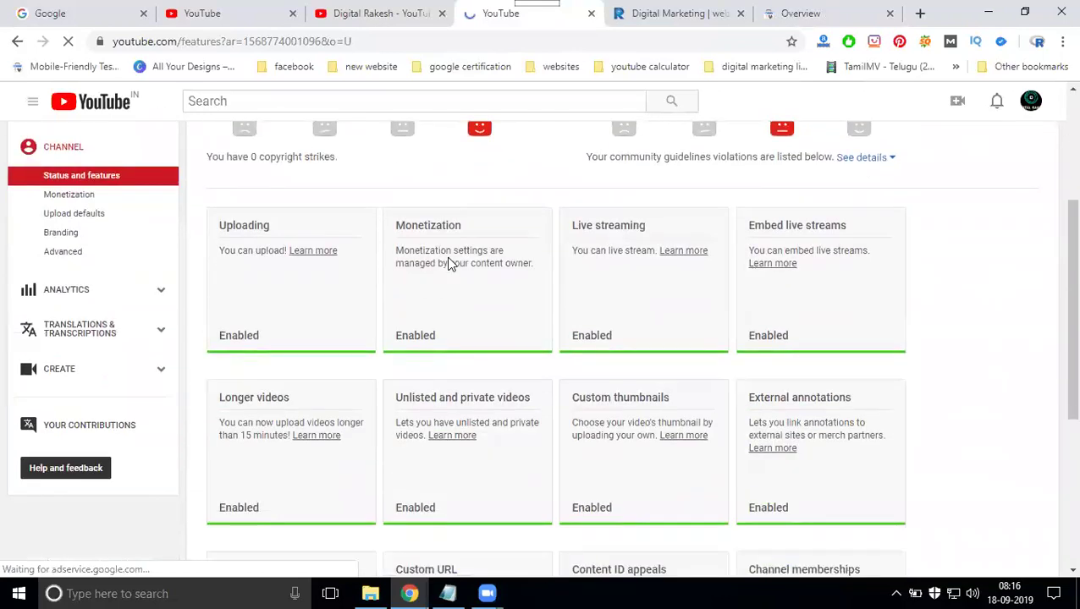
pyautogui.scroll(3, 74, 258)
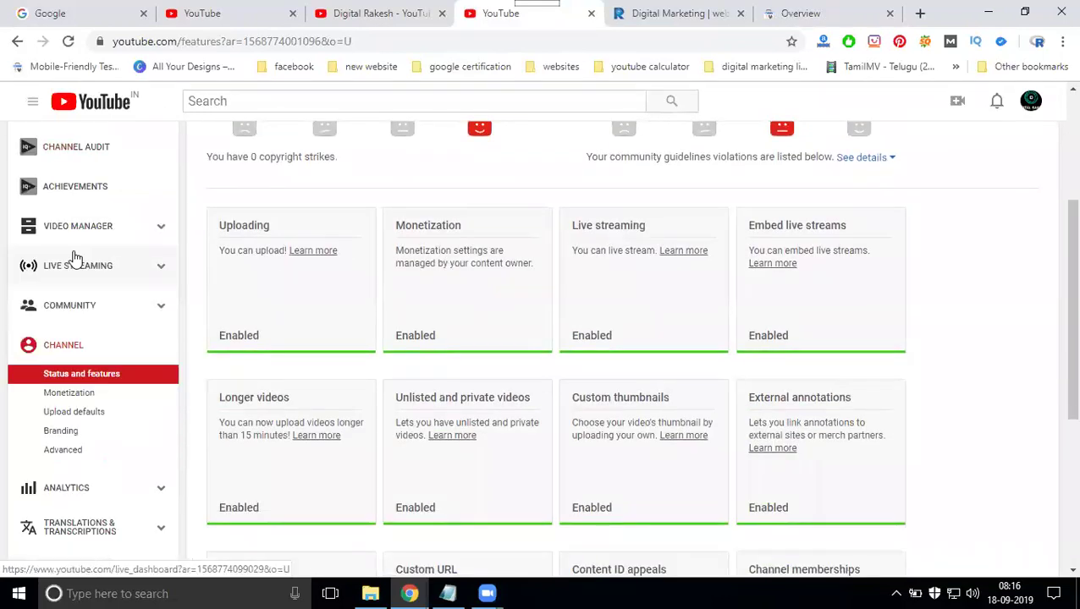
pyautogui.click(67, 453)
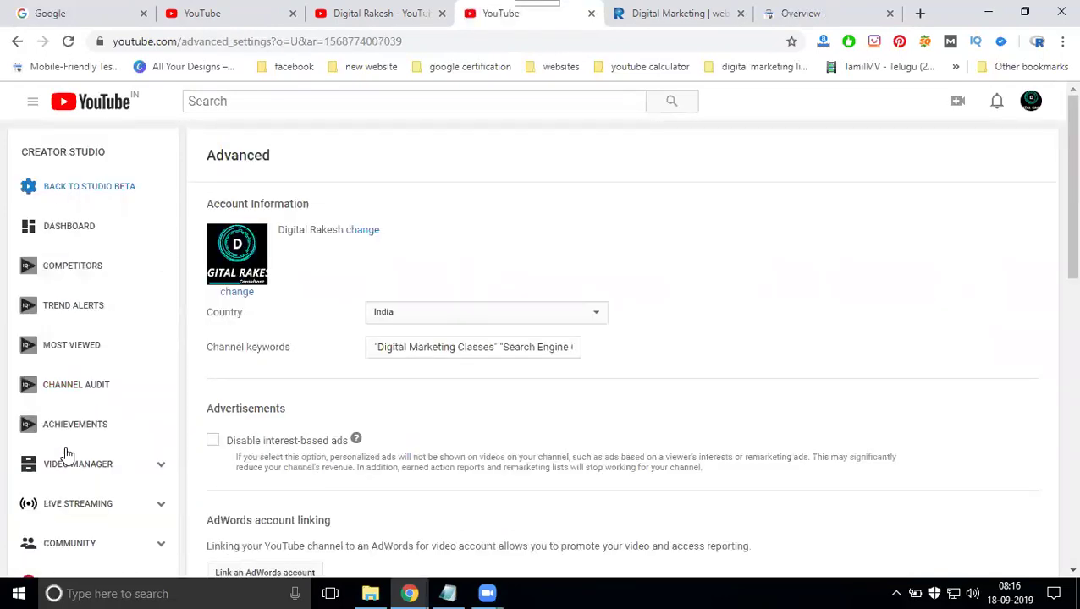
pyautogui.scroll(-4, 571, 288)
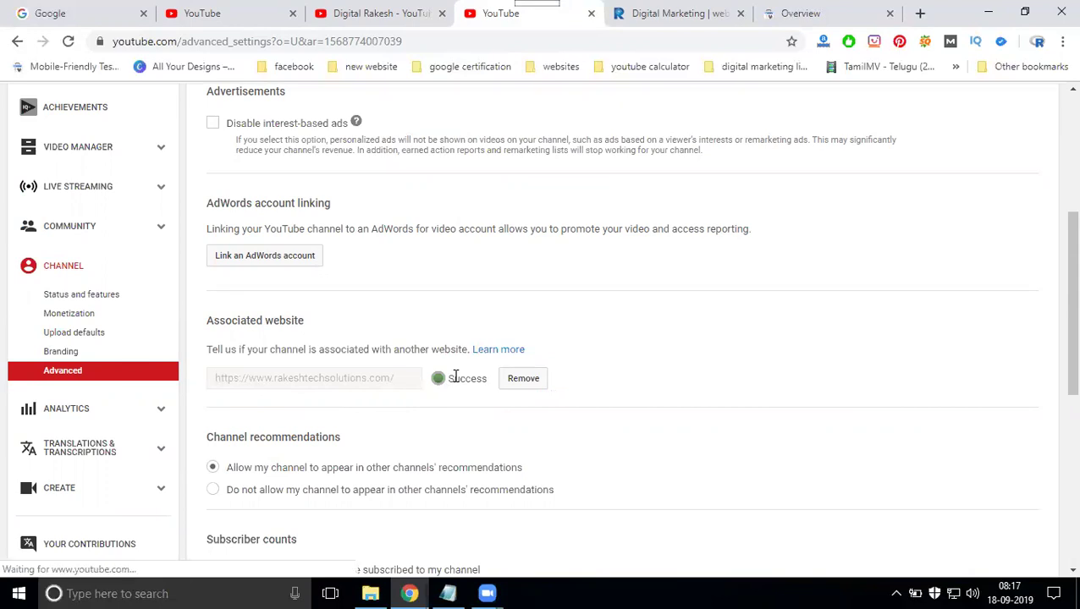
pyautogui.click(524, 380)
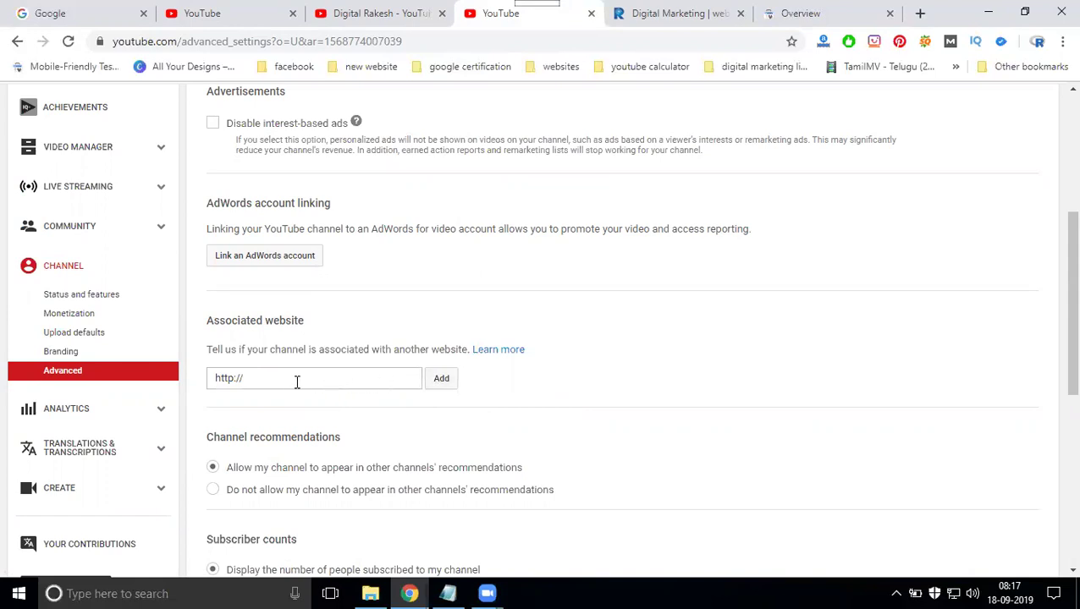
pyautogui.click(641, 12)
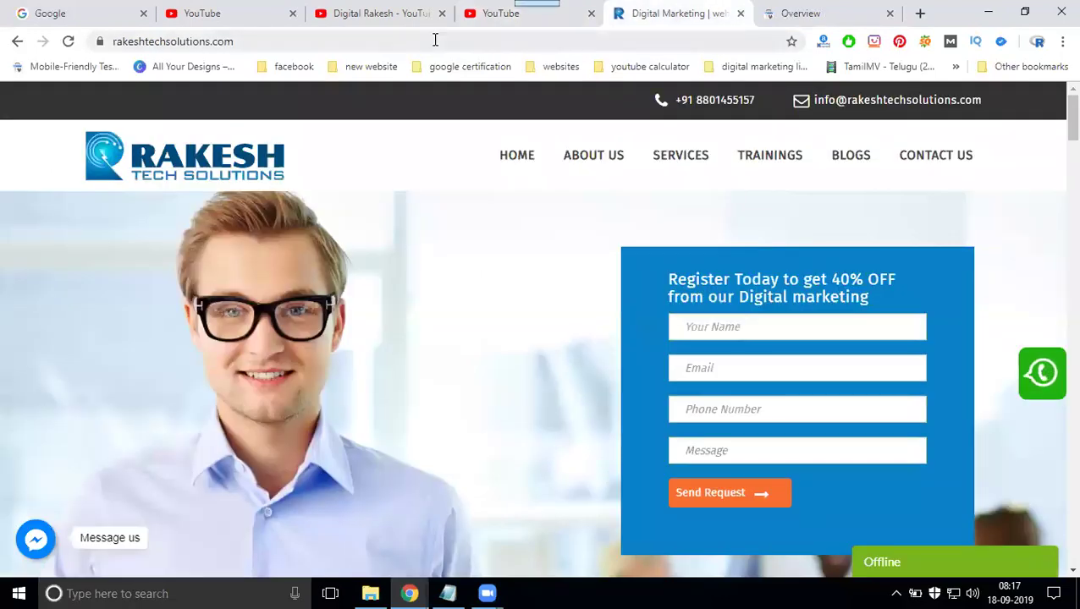
pyautogui.click(428, 42)
pyautogui.hotkey('ctrl', 'c')
pyautogui.click(463, 10)
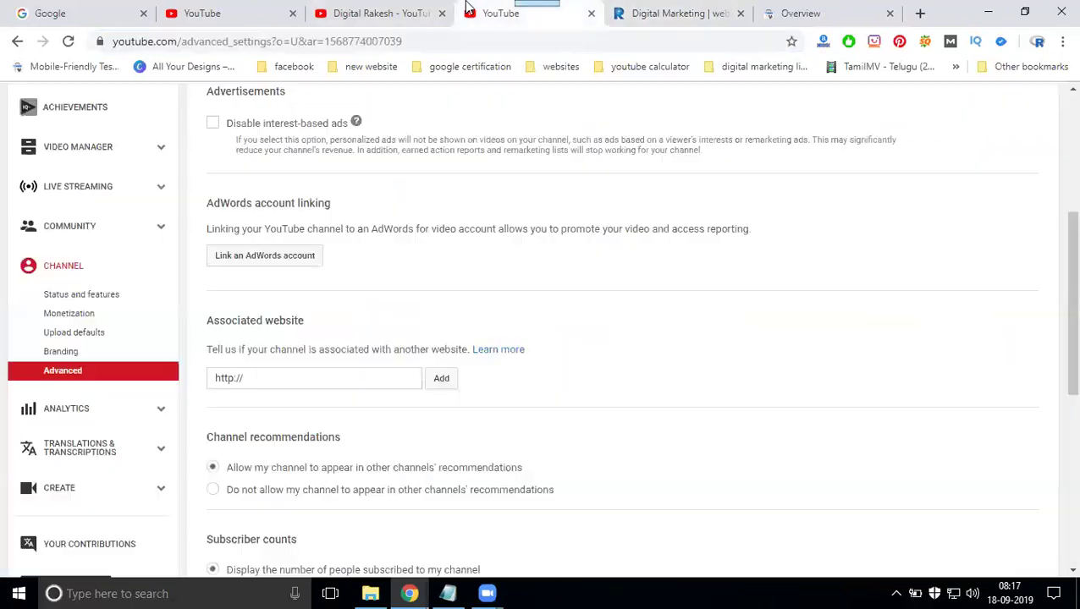
pyautogui.click(307, 375)
pyautogui.hotkey('ctrl', 'a')
pyautogui.hotkey('ctrl', 'v')
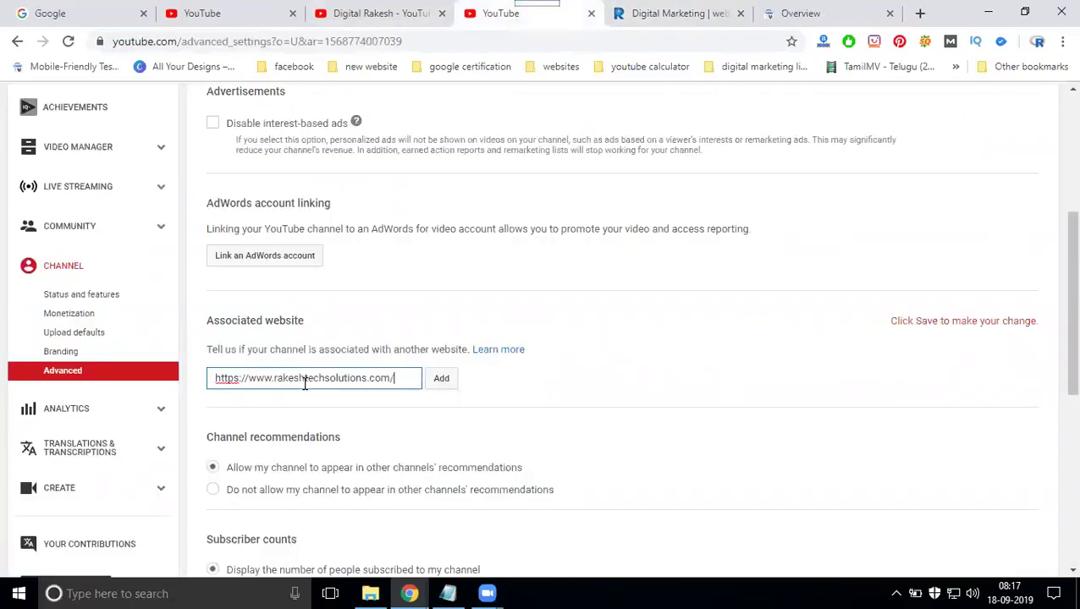
pyautogui.click(449, 382)
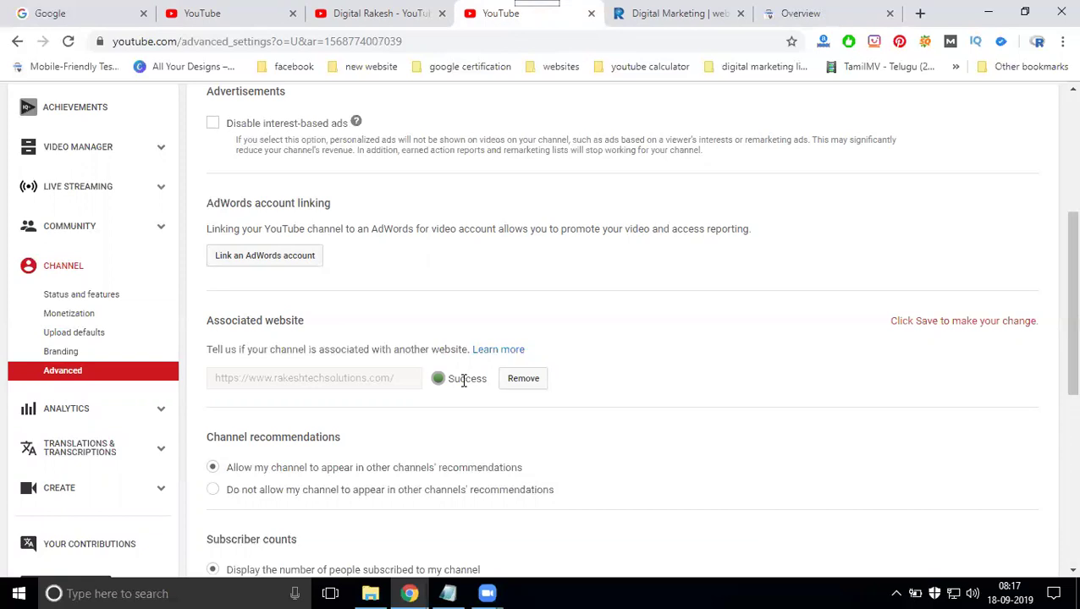
# - Open the end screen editor of the video "How To Share Facebook Posts To WhatsApp Status 2019" and remove its Best for viewer element
pyautogui.click(78, 161)
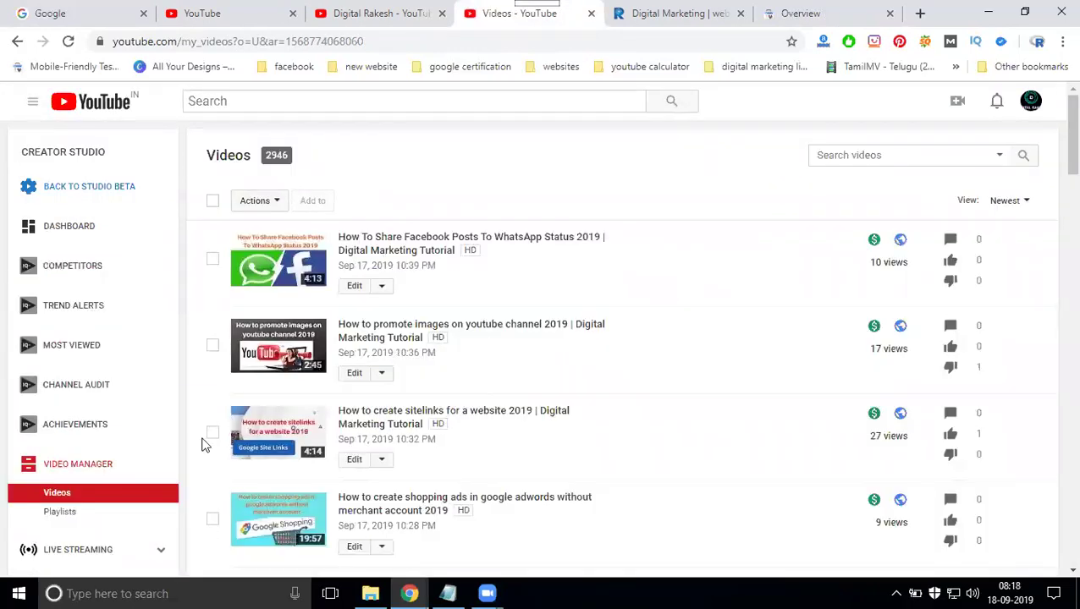
pyautogui.click(351, 288)
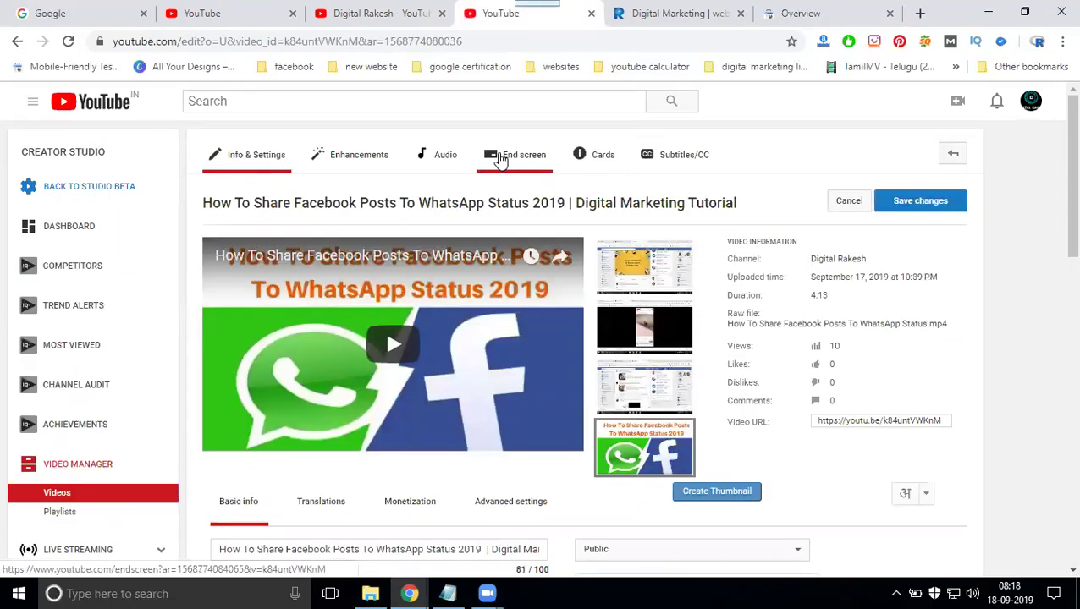
pyautogui.click(501, 161)
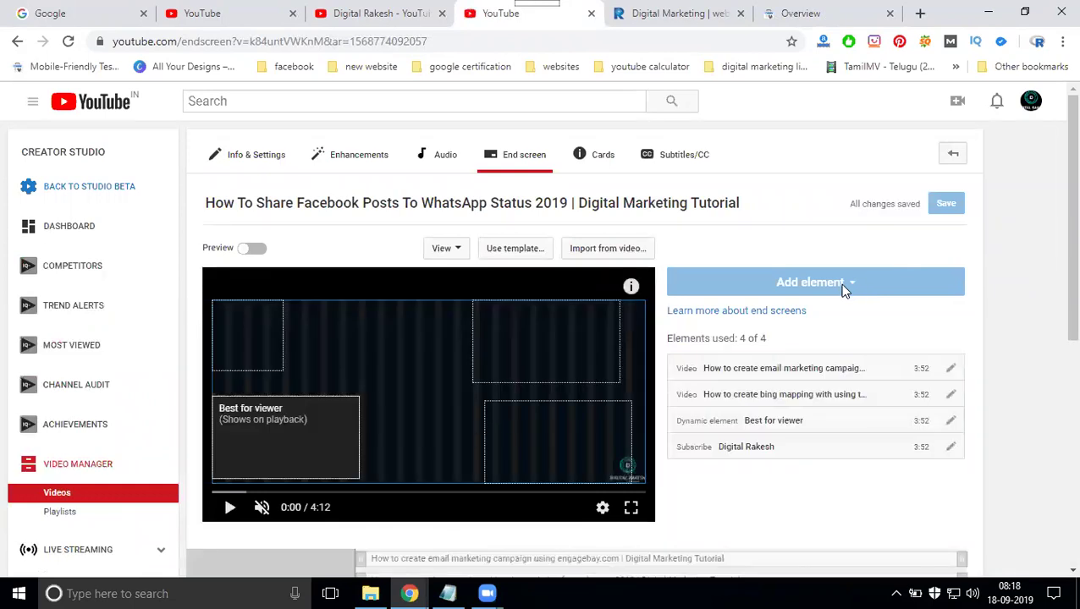
pyautogui.click(950, 421)
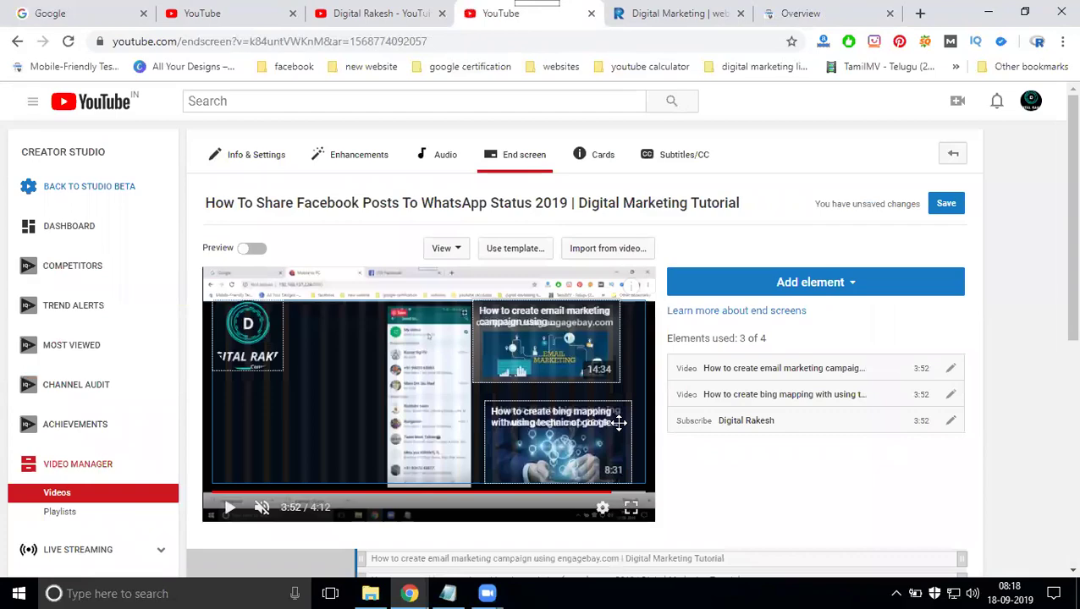
pyautogui.click(852, 286)
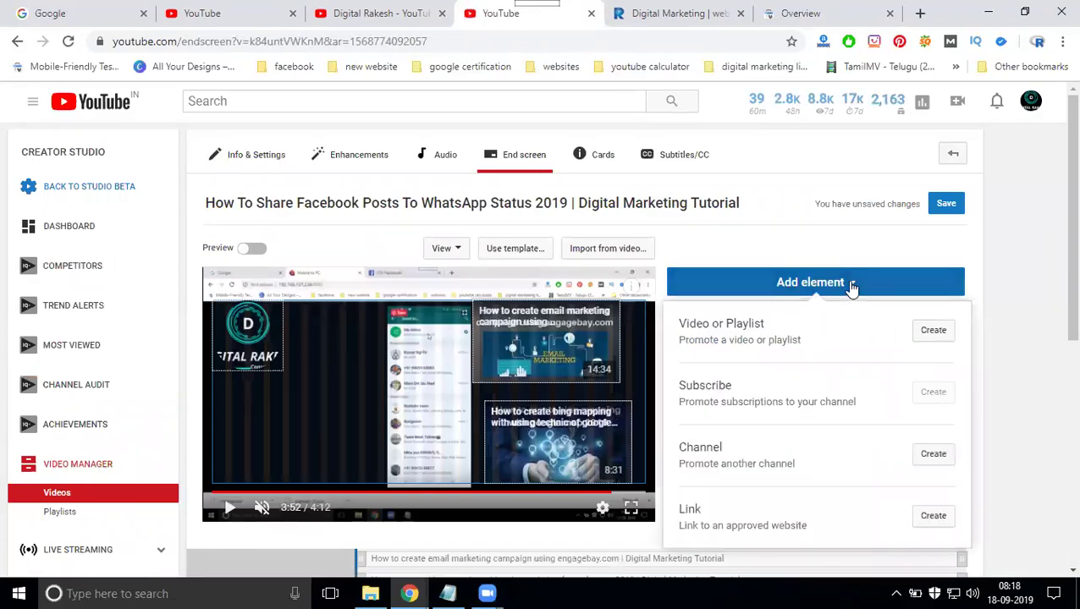
pyautogui.scroll(-3, 1054, 294)
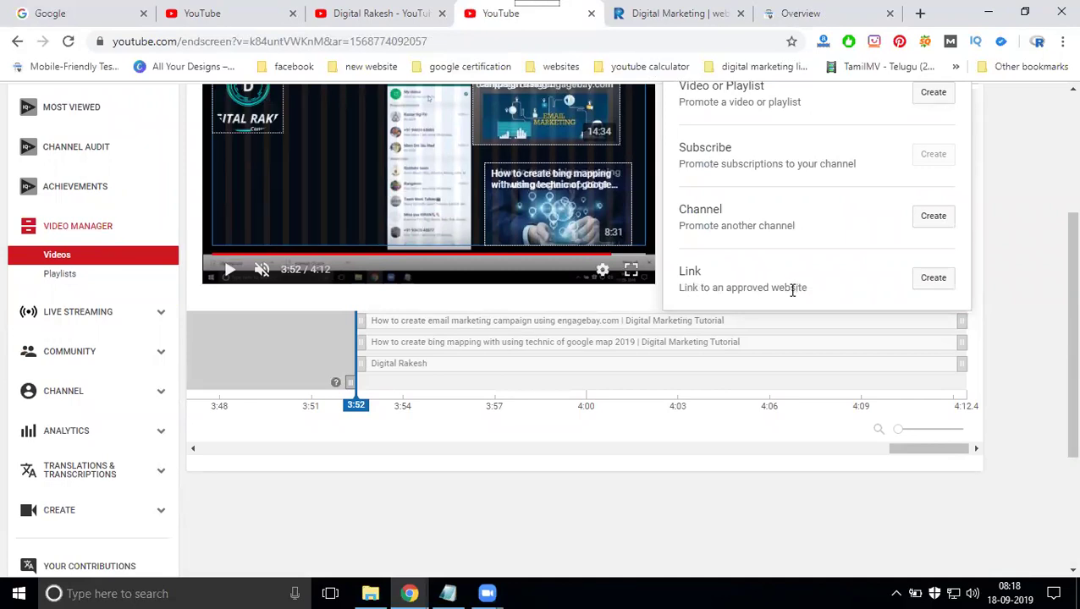
pyautogui.click(934, 279)
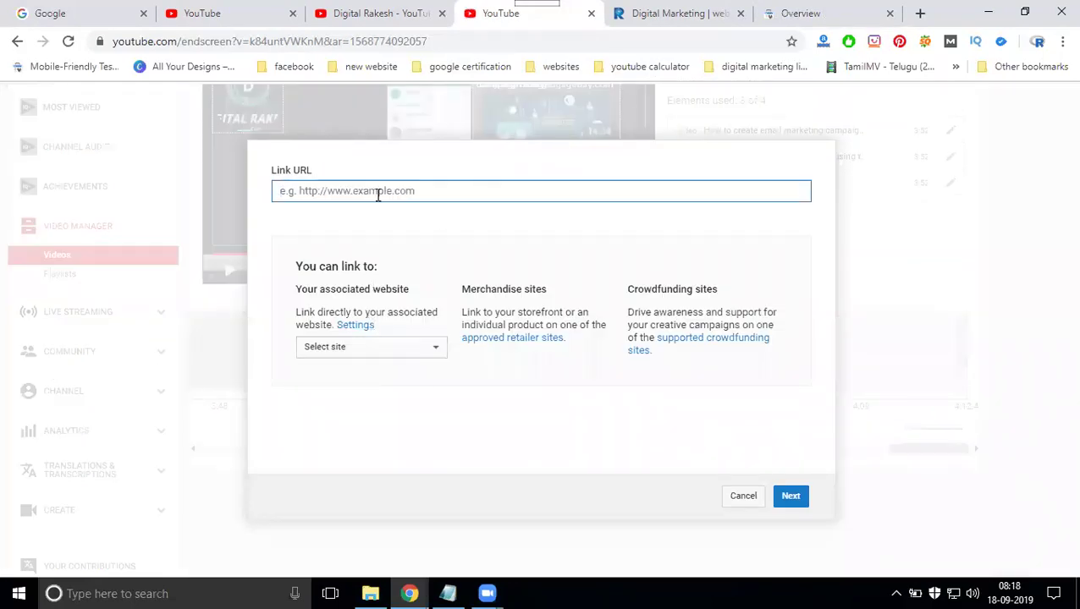
pyautogui.click(713, 8)
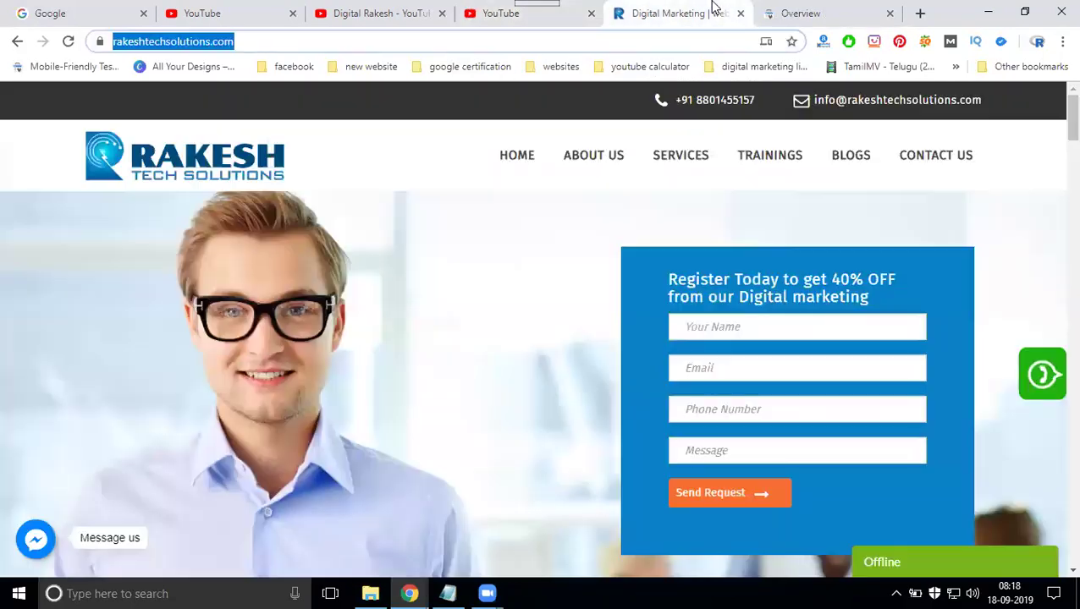
pyautogui.click(849, 159)
pyautogui.click(364, 41)
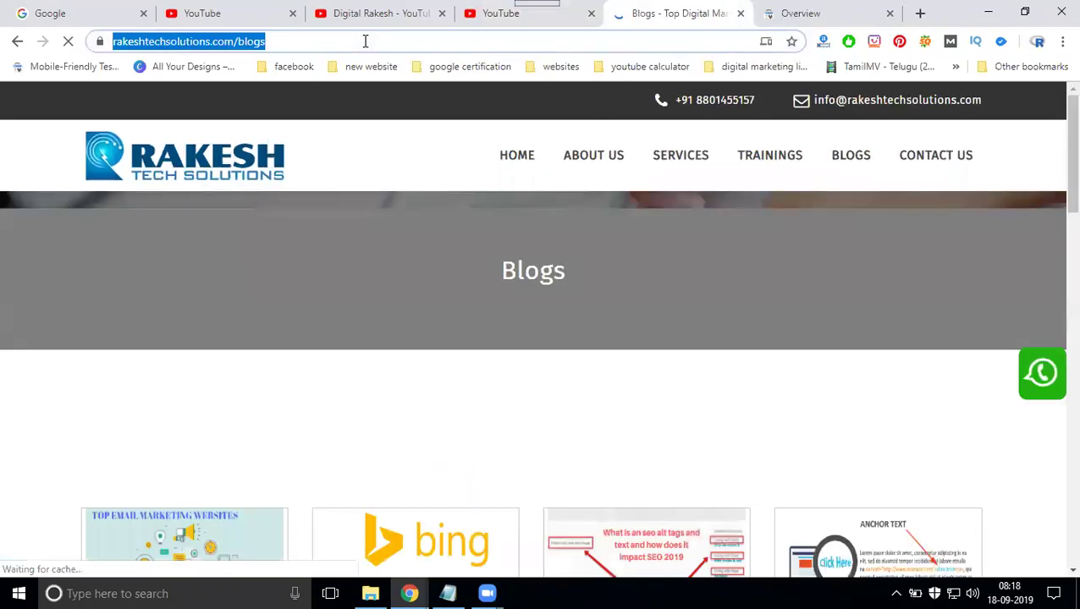
pyautogui.hotkey('ctrl', 'c')
pyautogui.click(478, 22)
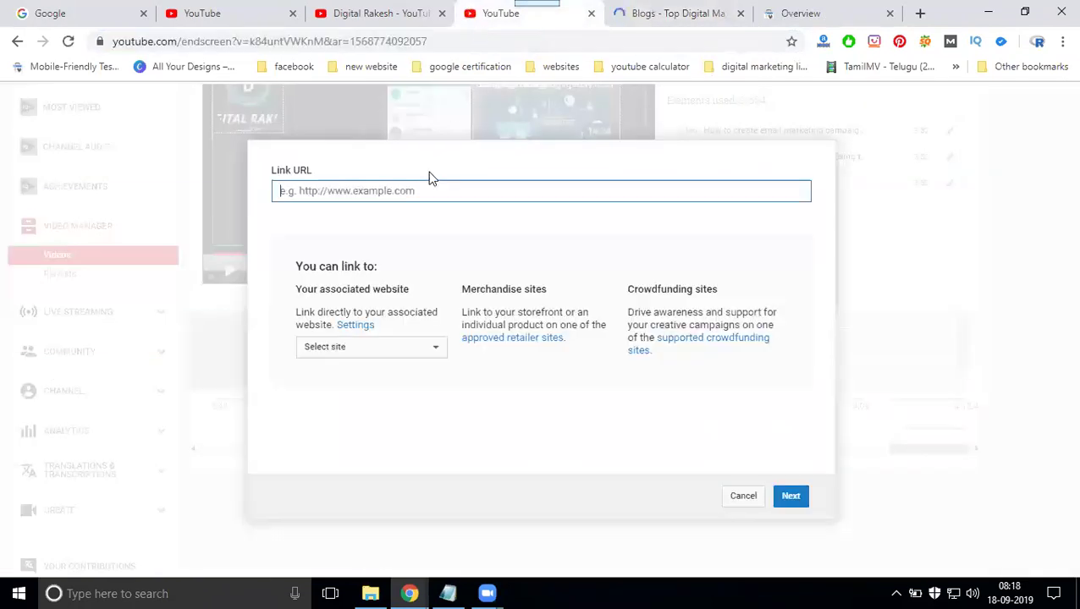
pyautogui.click(421, 188)
pyautogui.hotkey('ctrl', 'v')
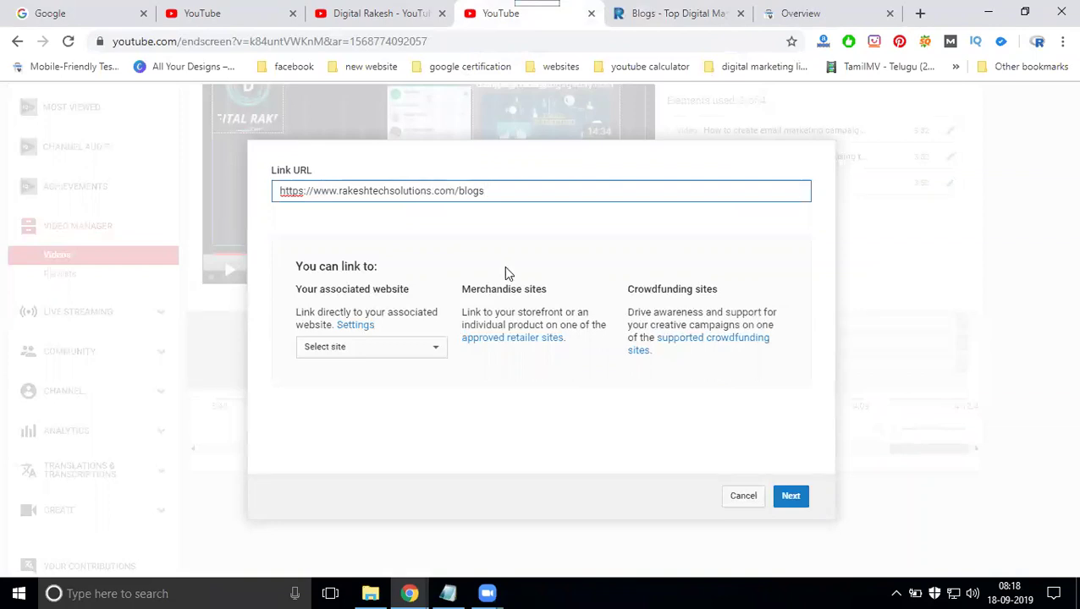
pyautogui.click(789, 497)
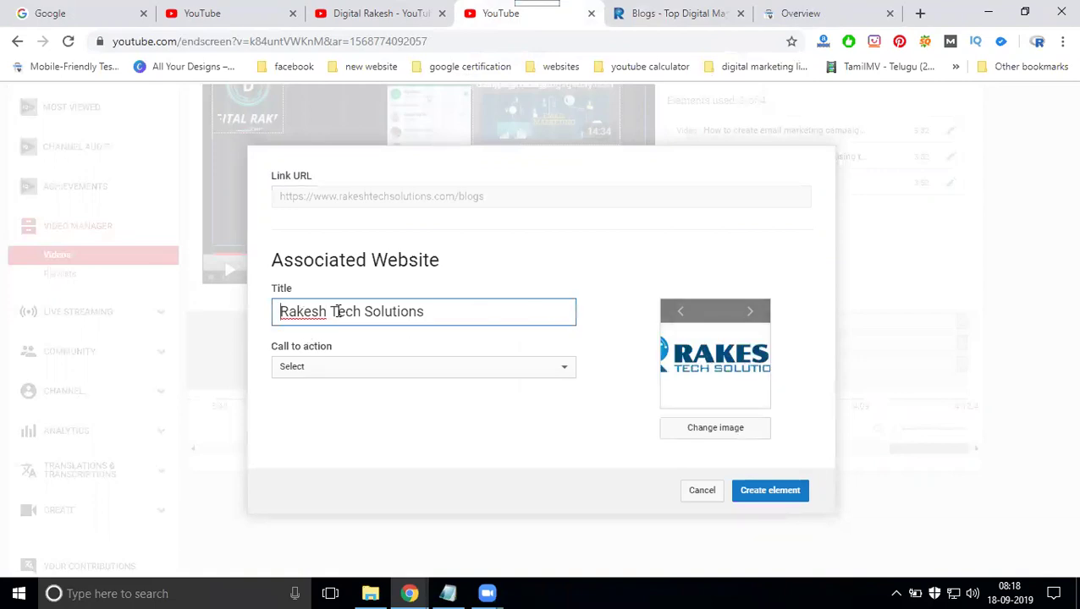
# - Title the link element "Digital Marketing Tutorial Blog" and set its call to action to Visit
pyautogui.tripleClick(345, 311)
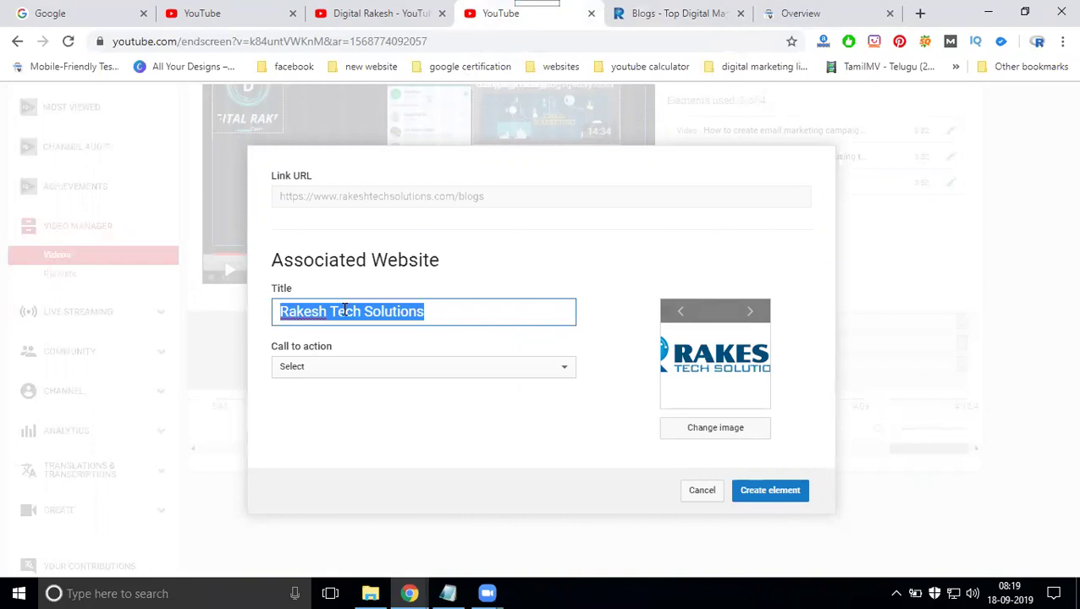
pyautogui.write('Do')
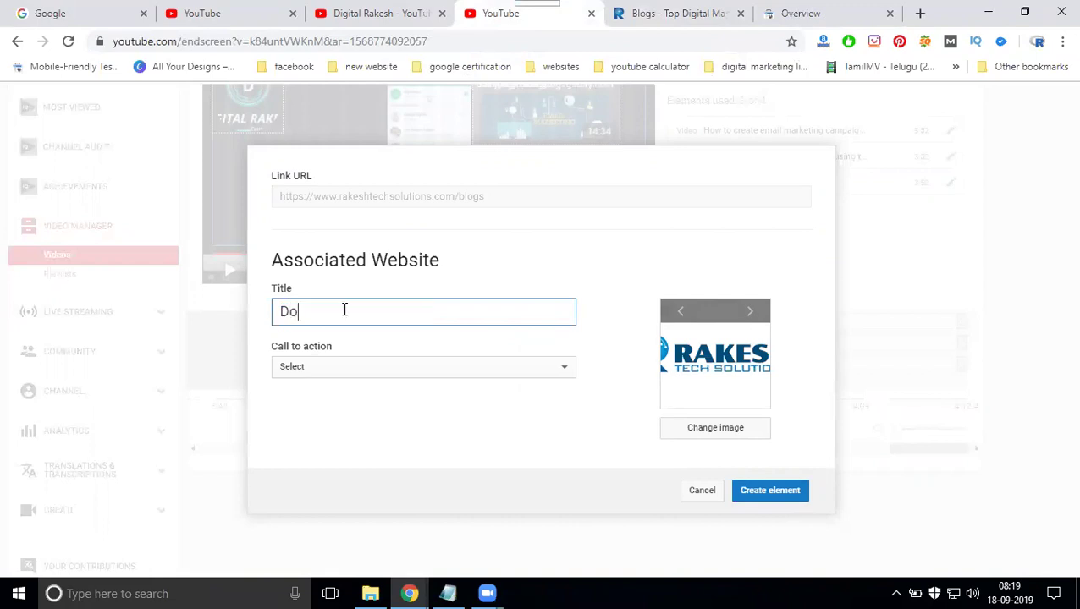
pyautogui.press('BackSpace')
pyautogui.write('i')
pyautogui.write('igit')
pyautogui.write('al Marketi')
pyautogui.write('ng Tutor')
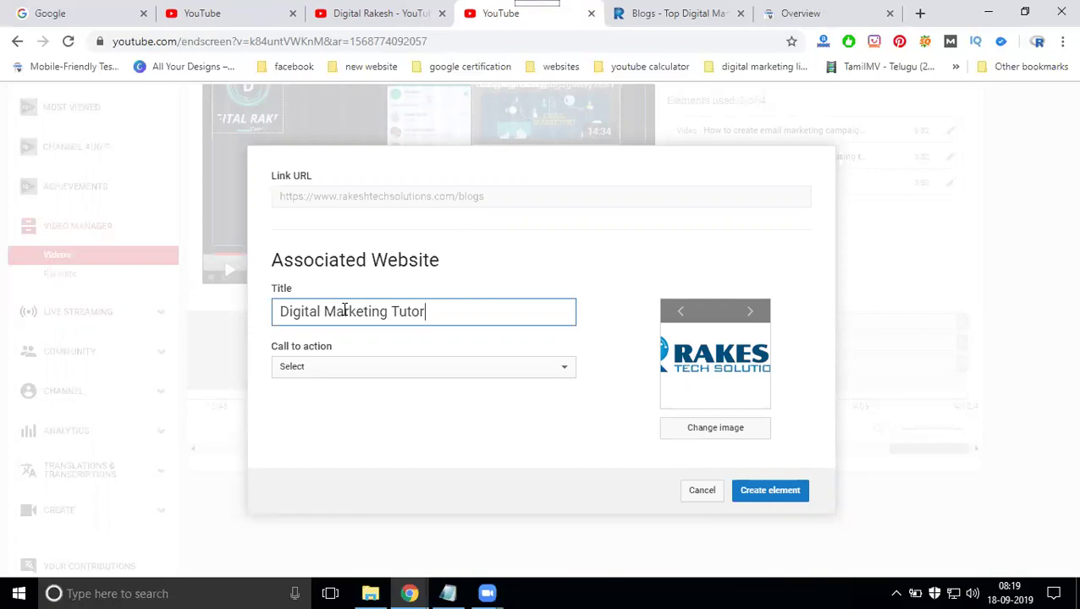
pyautogui.write('ial Blog')
pyautogui.click(318, 367)
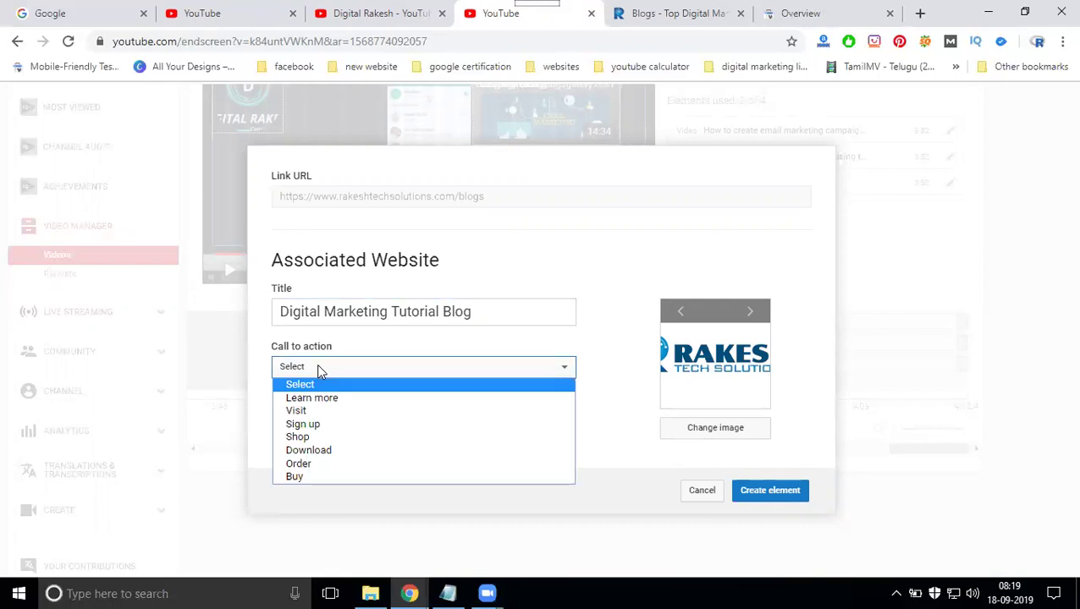
pyautogui.click(308, 412)
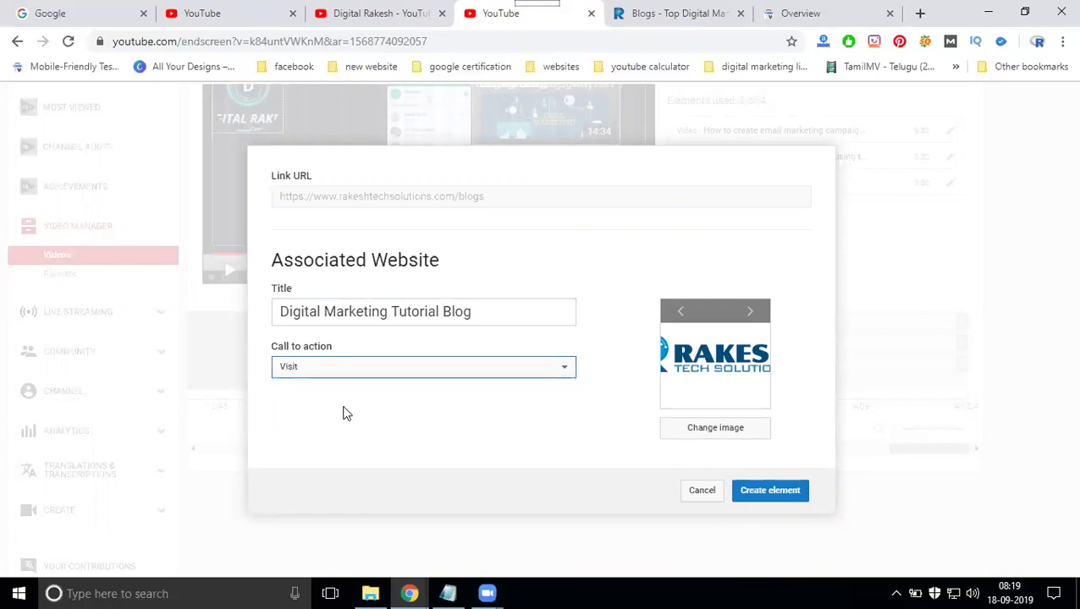
# - Replace the link image with "Training in Madhapur" from the digital marketing training images folder on drive D and create the element
pyautogui.click(702, 437)
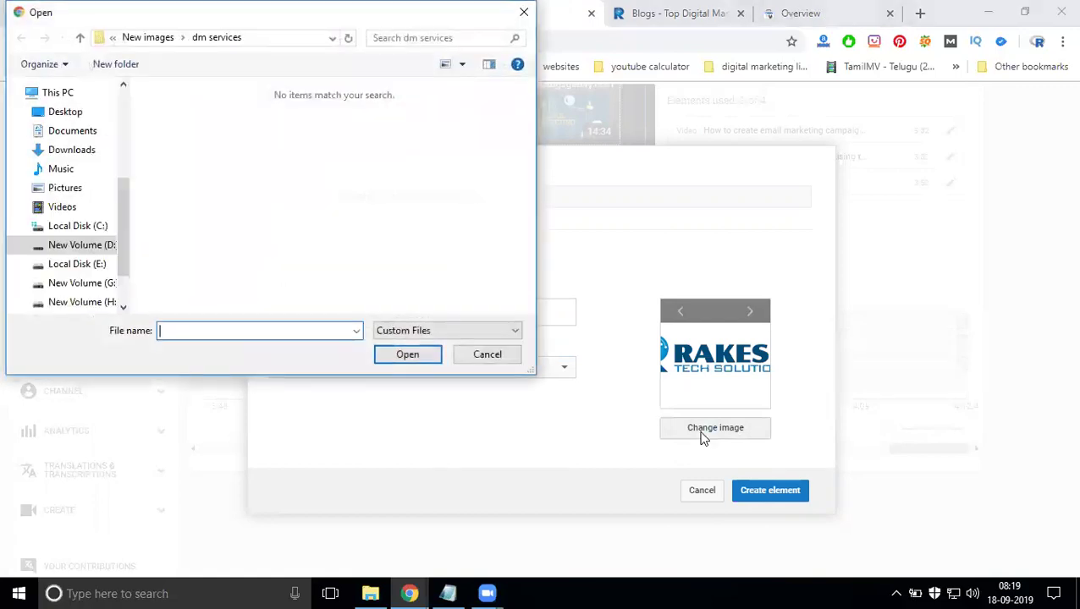
pyautogui.click(67, 265)
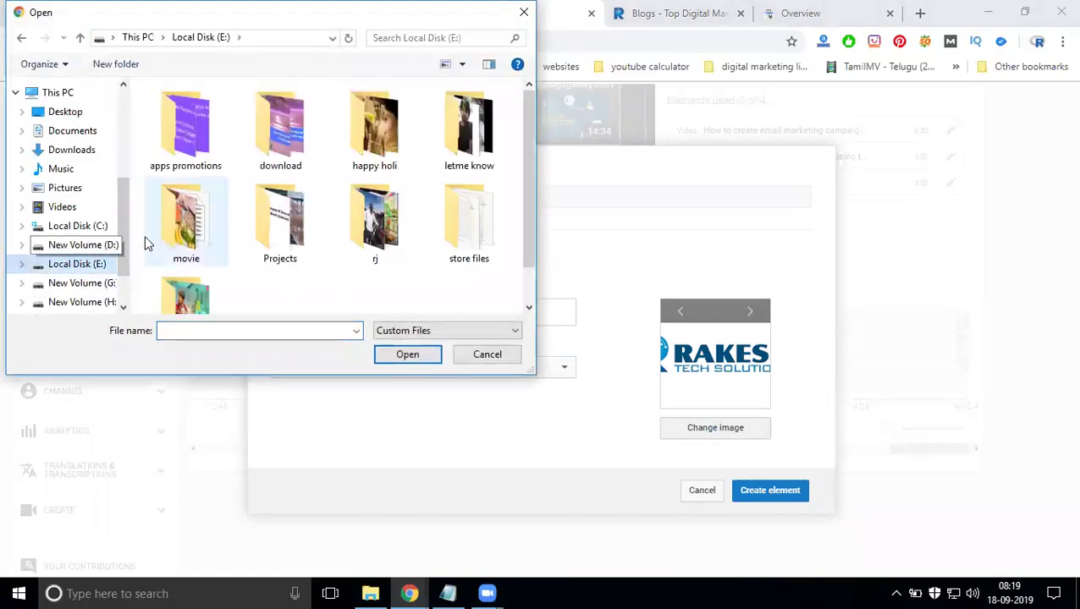
pyautogui.click(87, 247)
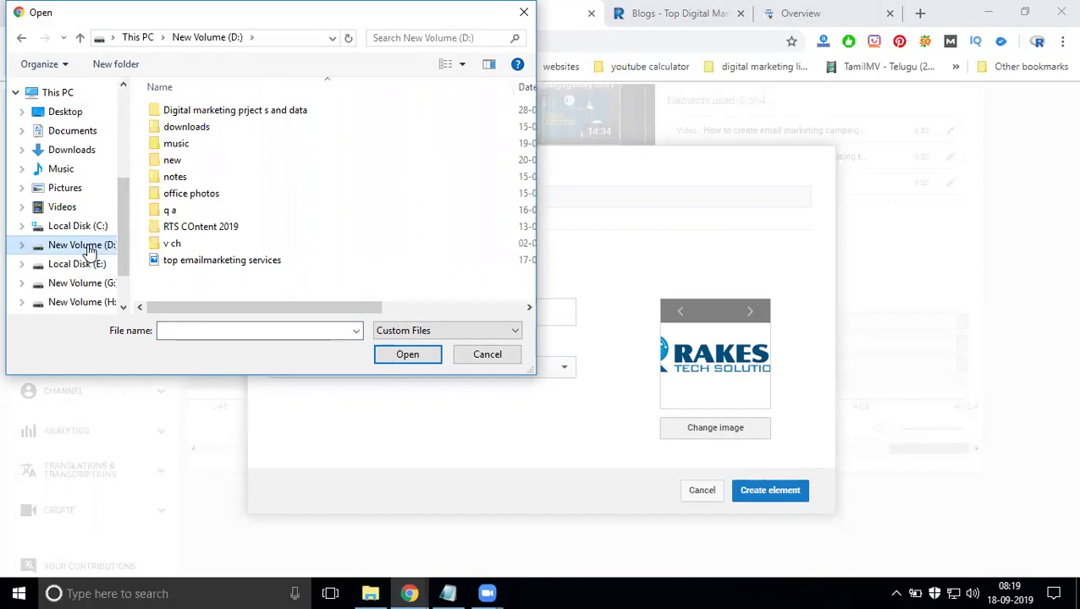
pyautogui.doubleClick(181, 227)
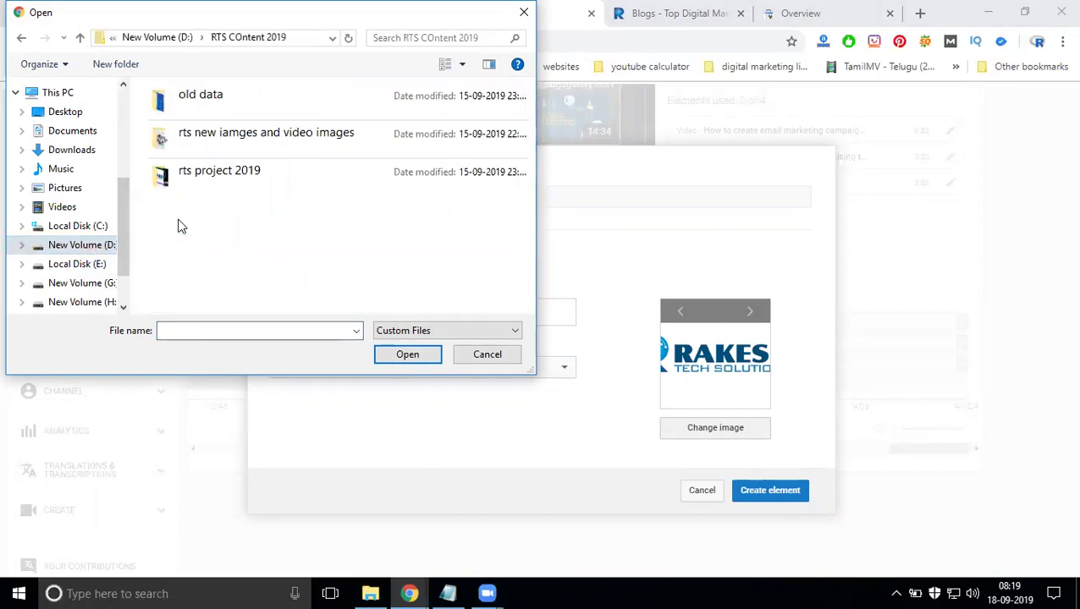
pyautogui.doubleClick(219, 165)
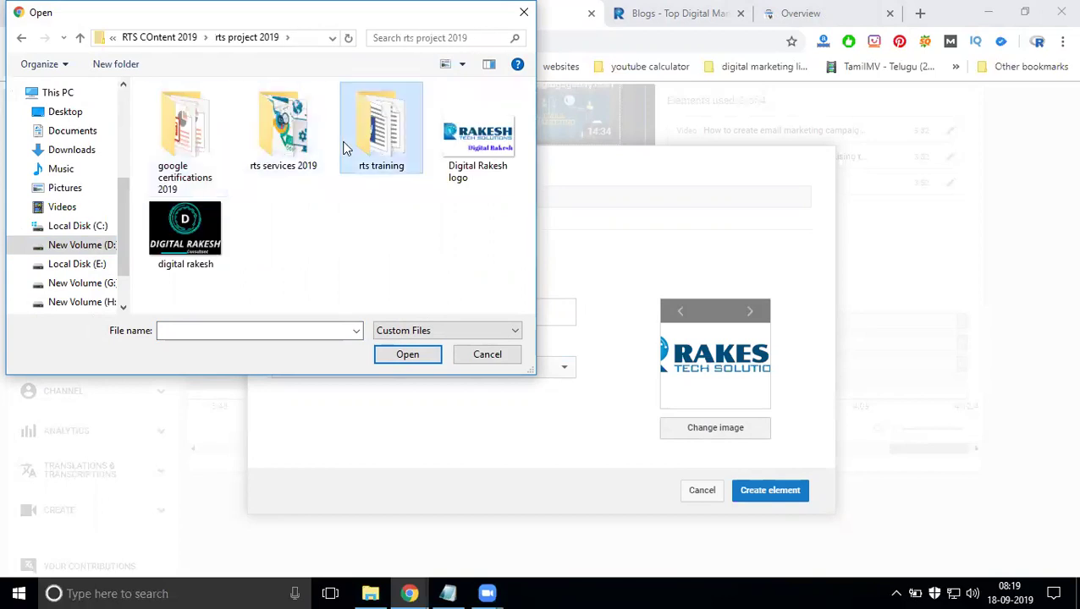
pyautogui.doubleClick(363, 125)
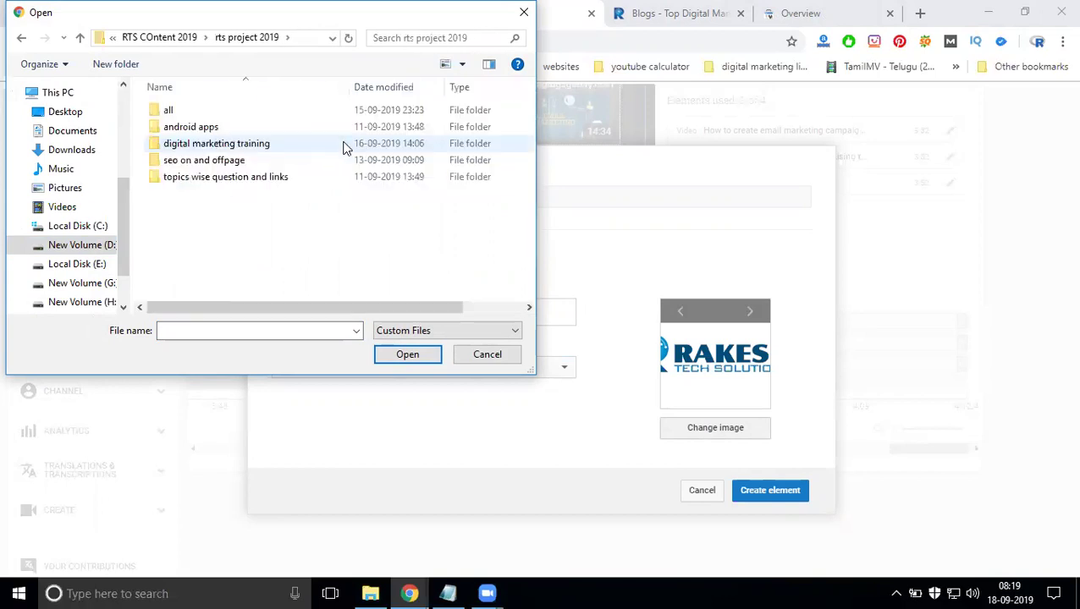
pyautogui.doubleClick(205, 147)
pyautogui.click(203, 129)
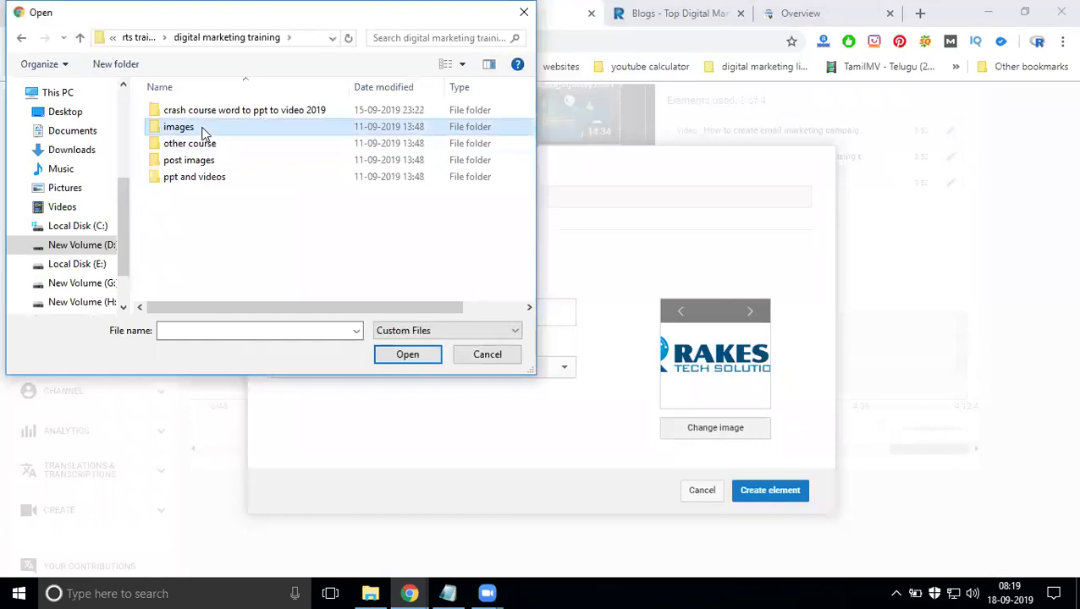
pyautogui.doubleClick(204, 128)
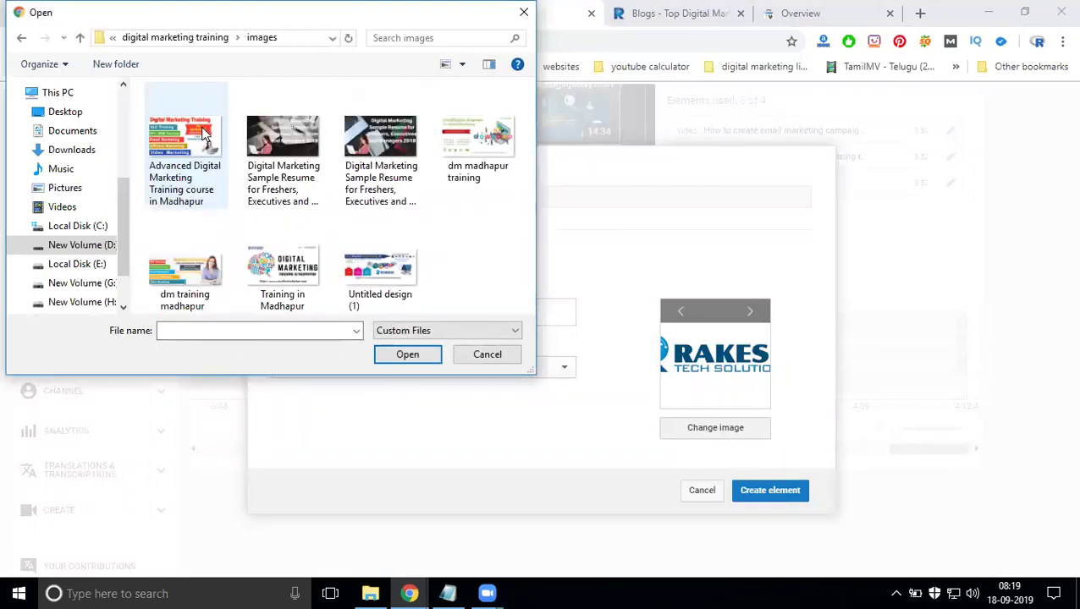
pyautogui.doubleClick(297, 262)
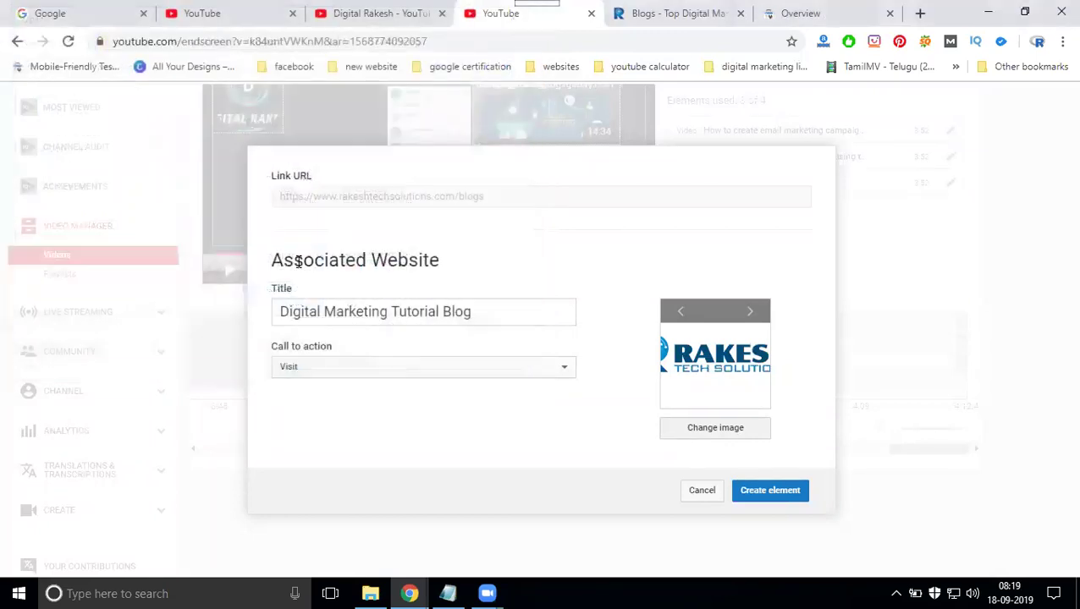
pyautogui.click(759, 493)
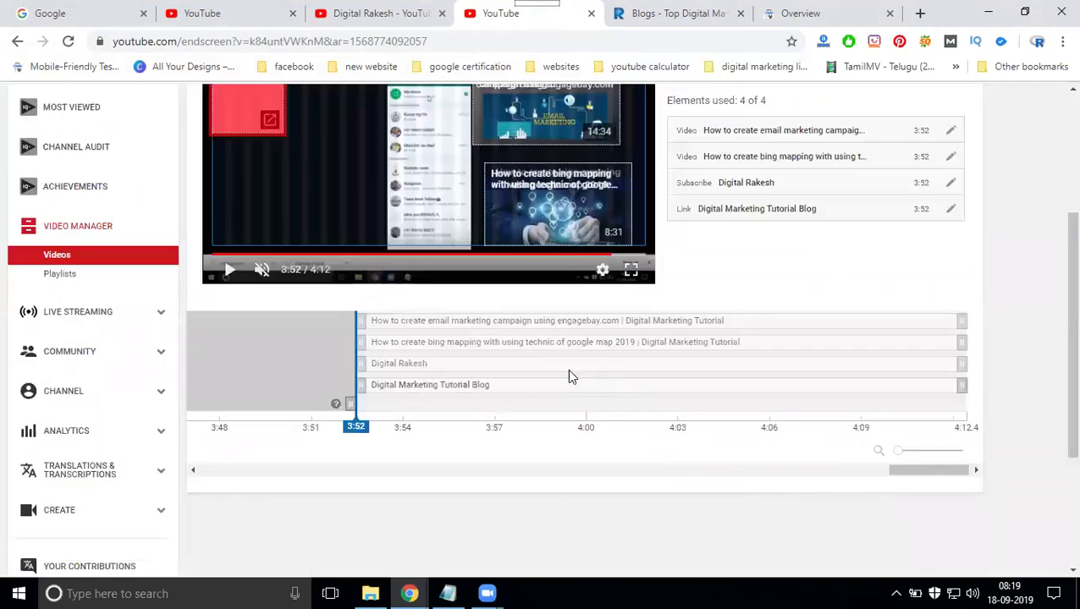
# - Move the new link element below the Subscribe element in the video frame and save the end screen
pyautogui.scroll(2, 567, 369)
pyautogui.moveTo(280, 273); pyautogui.dragTo(284, 367)
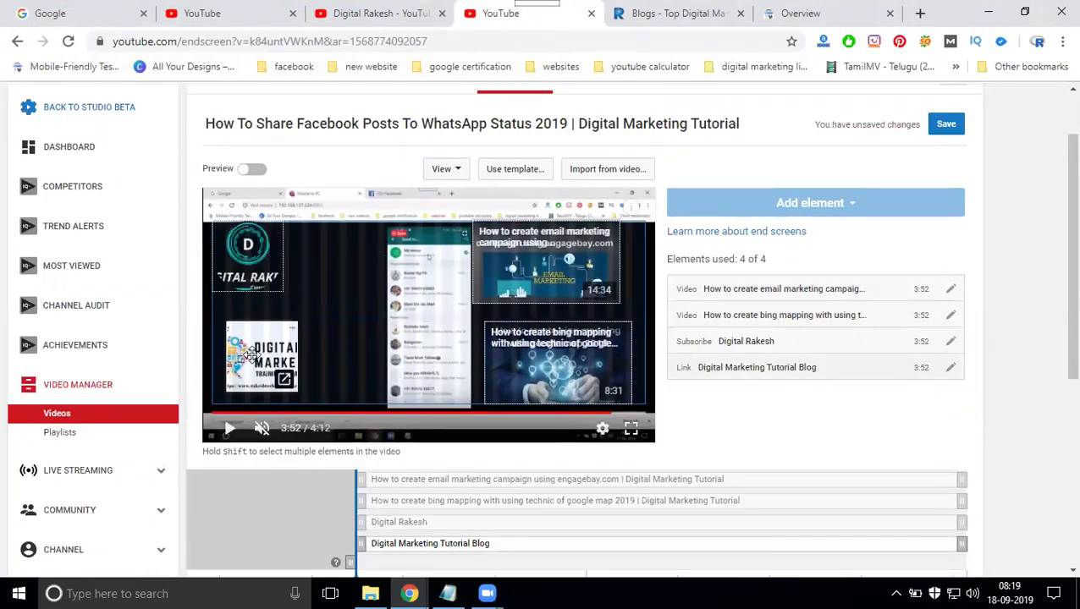
pyautogui.click(944, 124)
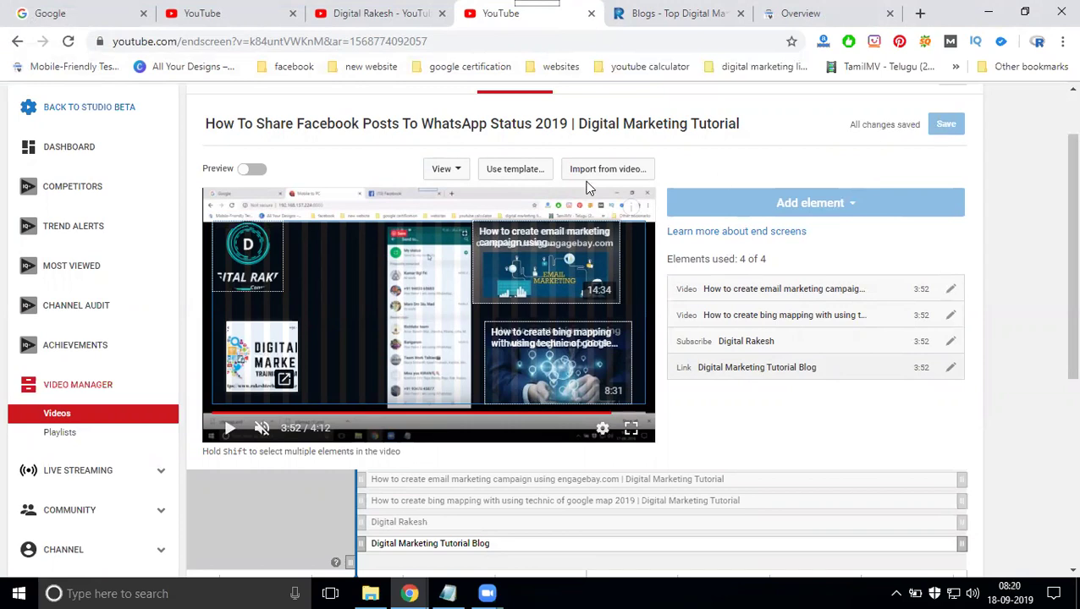
# - Open the video's watch page, skip the ad, jump to about 3:56 and test the end screen's Visit link
pyautogui.middleClick(328, 136)
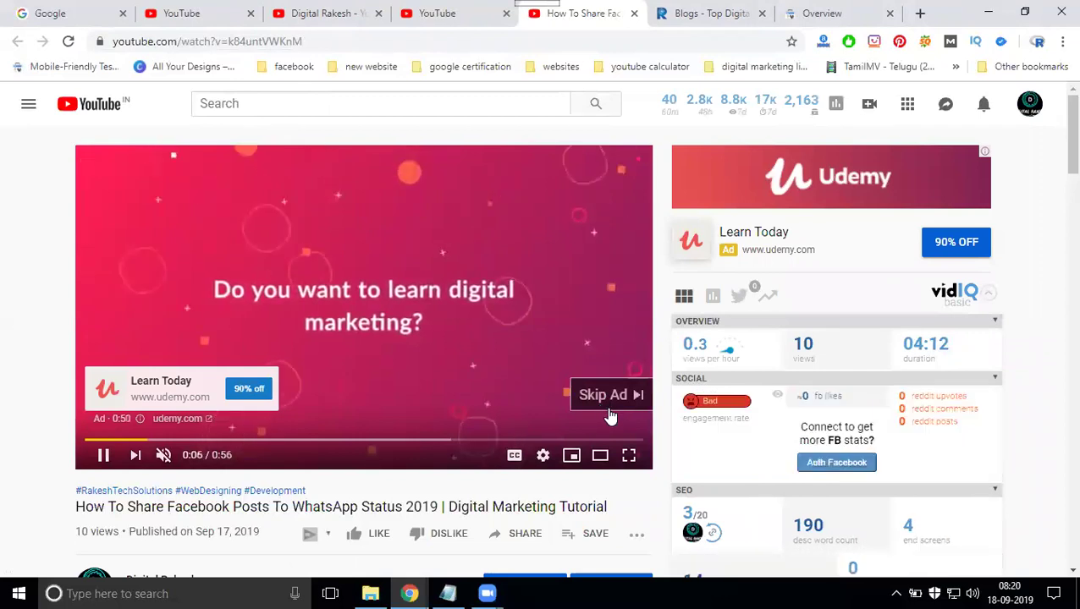
pyautogui.click(608, 404)
pyautogui.click(608, 441)
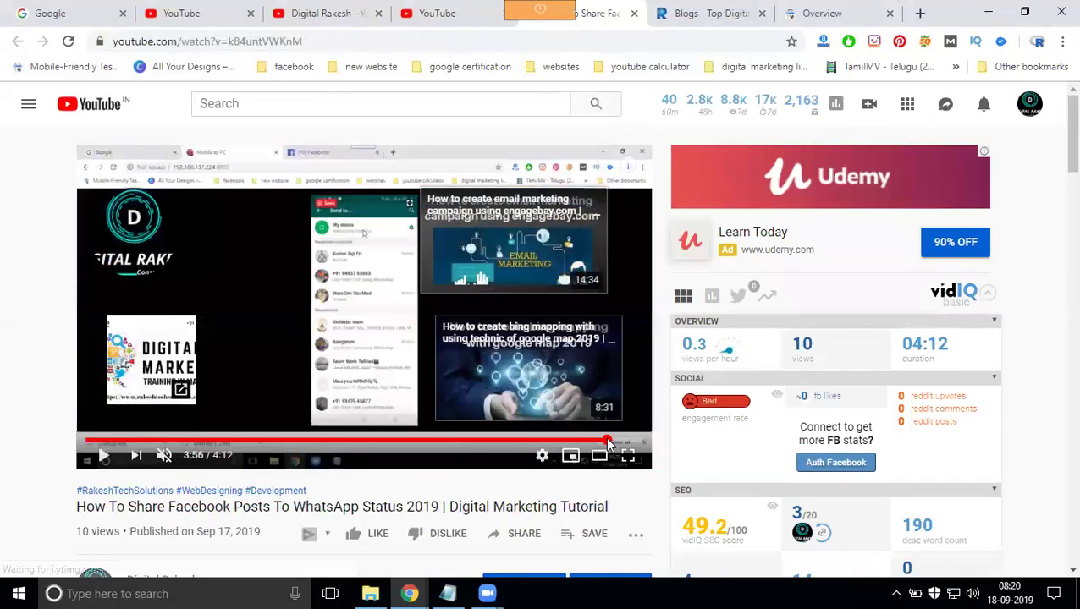
pyautogui.moveTo(144, 362)
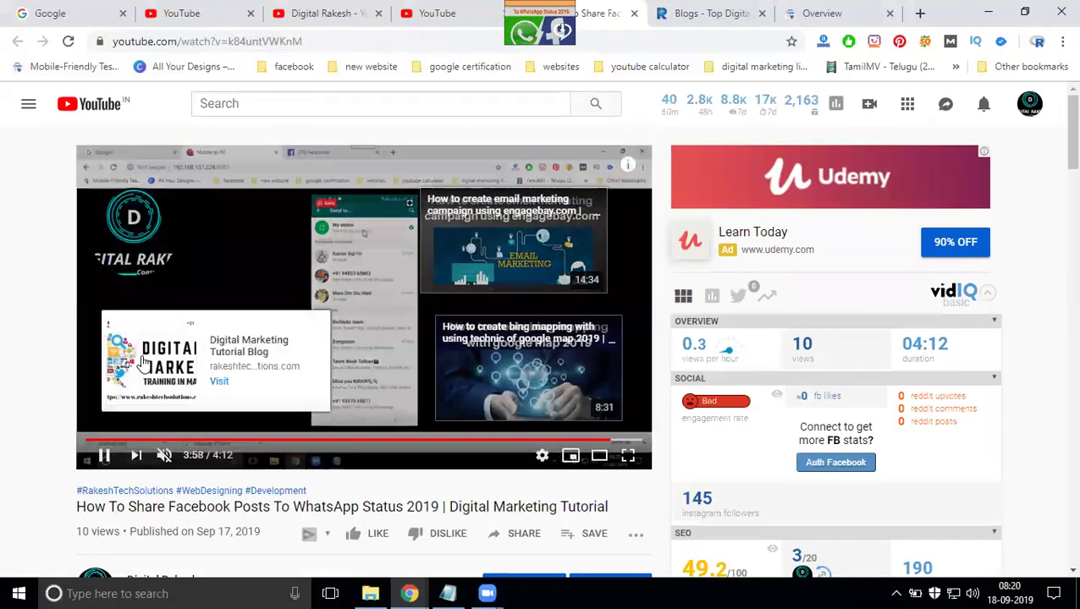
pyautogui.click(219, 383)
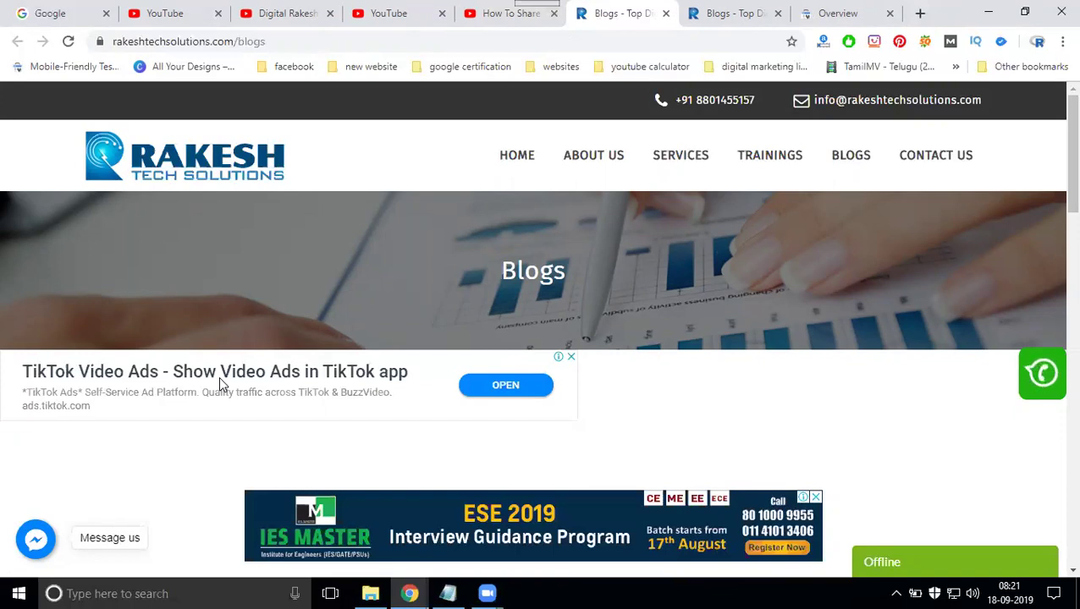
# - Return to the video's end screen editor and open its Cards page
pyautogui.click(393, 15)
pyautogui.scroll(2, 550, 210)
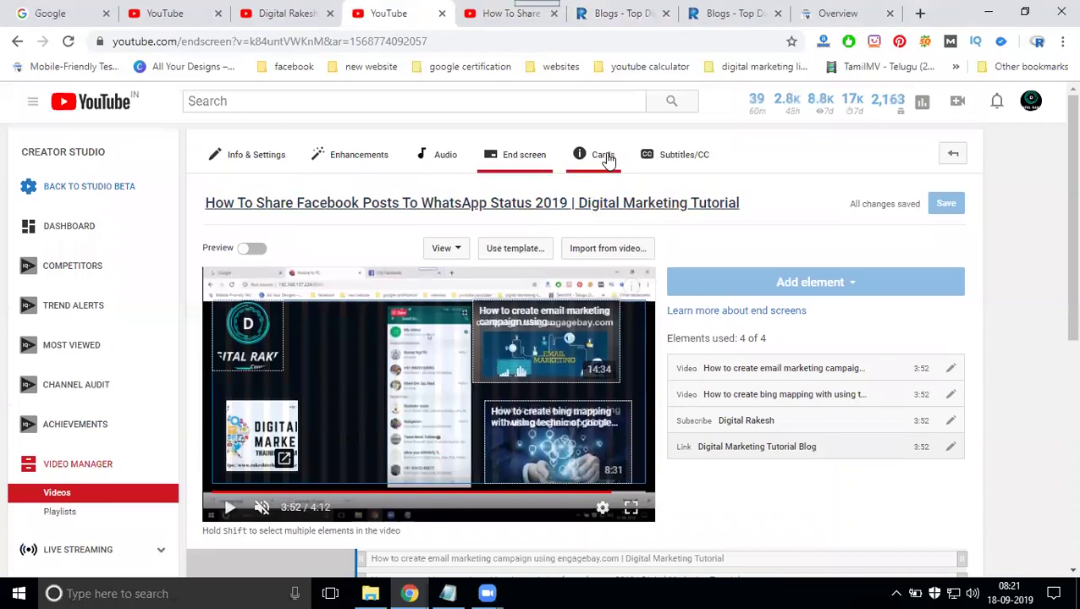
pyautogui.click(603, 155)
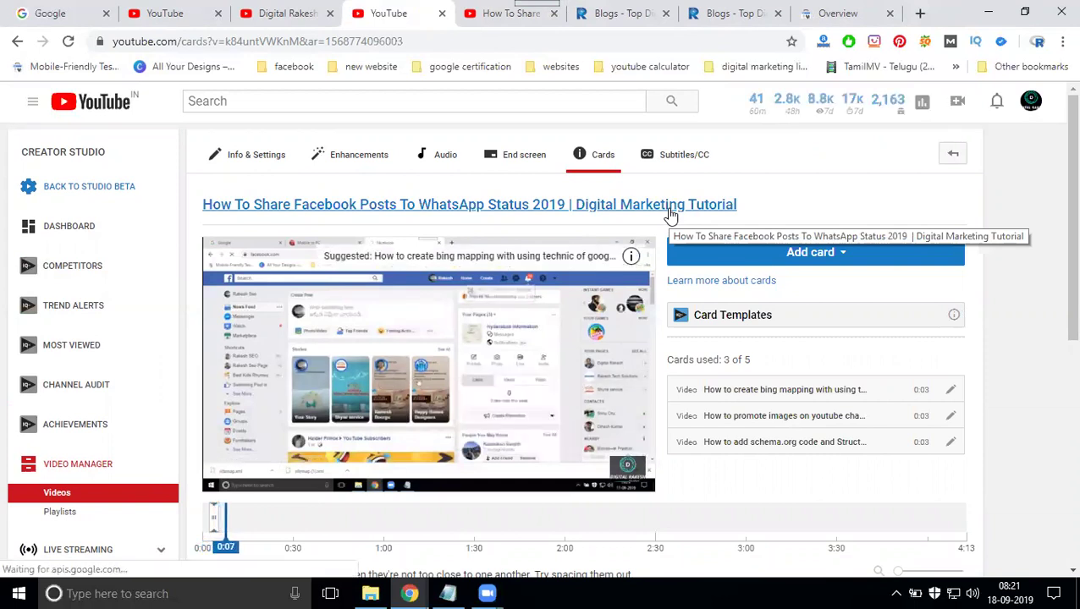
pyautogui.click(823, 259)
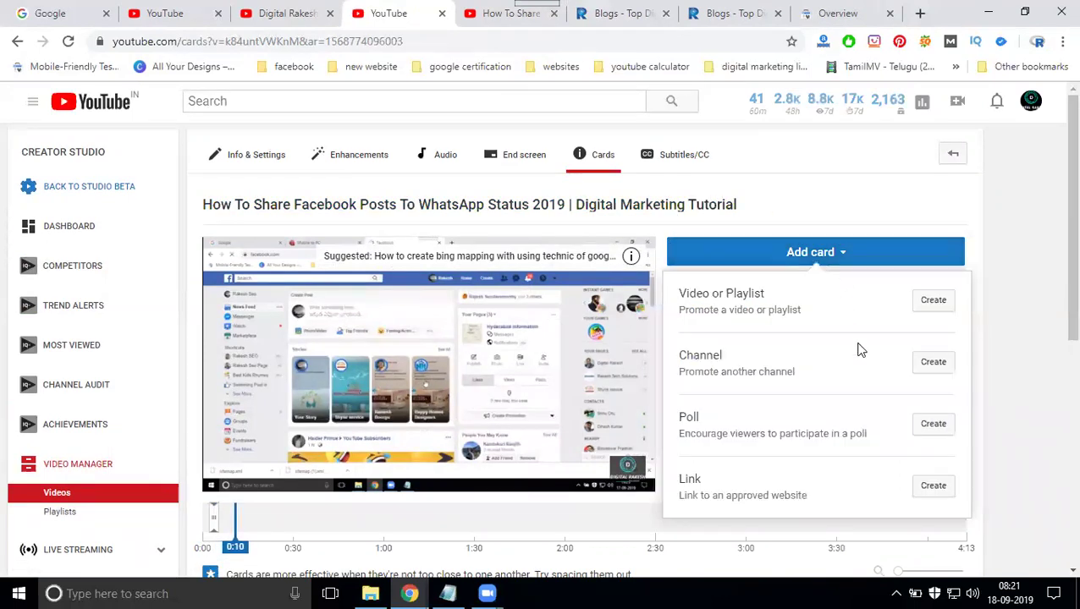
pyautogui.click(933, 487)
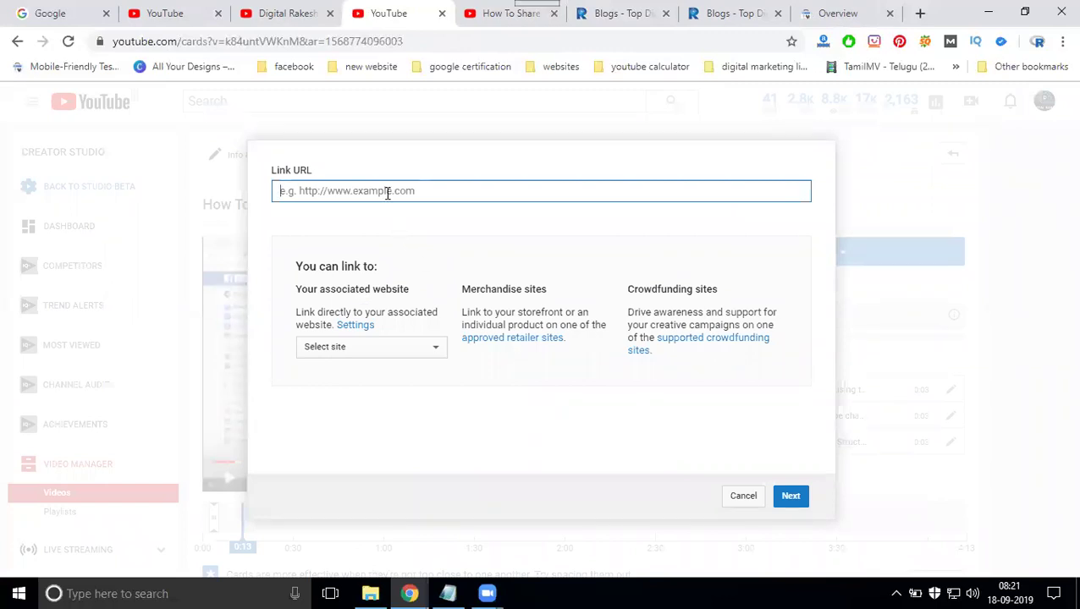
pyautogui.write('https://www.takeitechsolutions.com/blogs/')
pyautogui.click(366, 353)
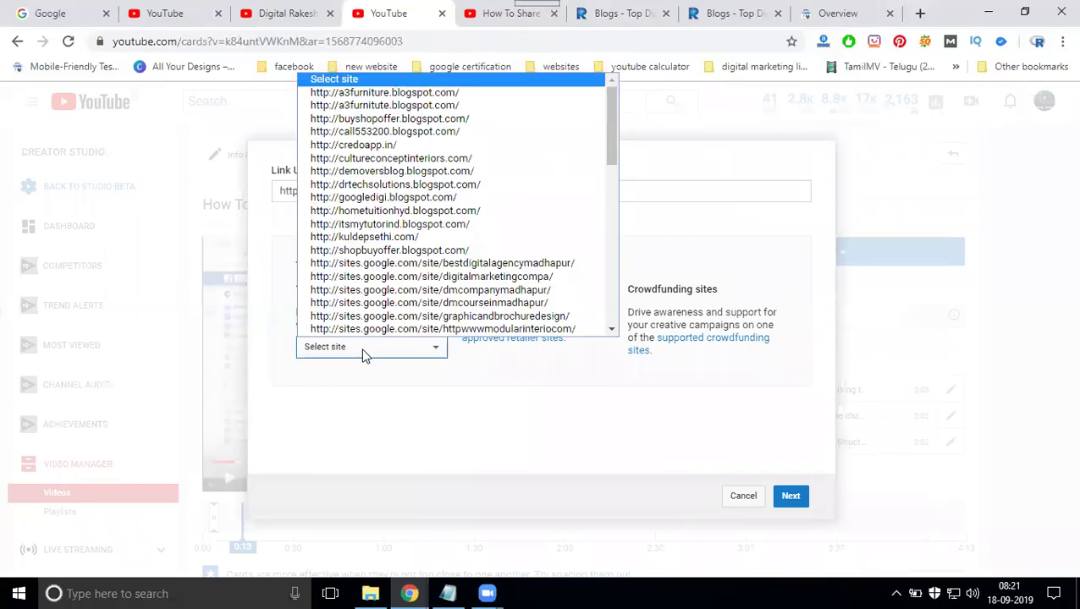
pyautogui.click(413, 430)
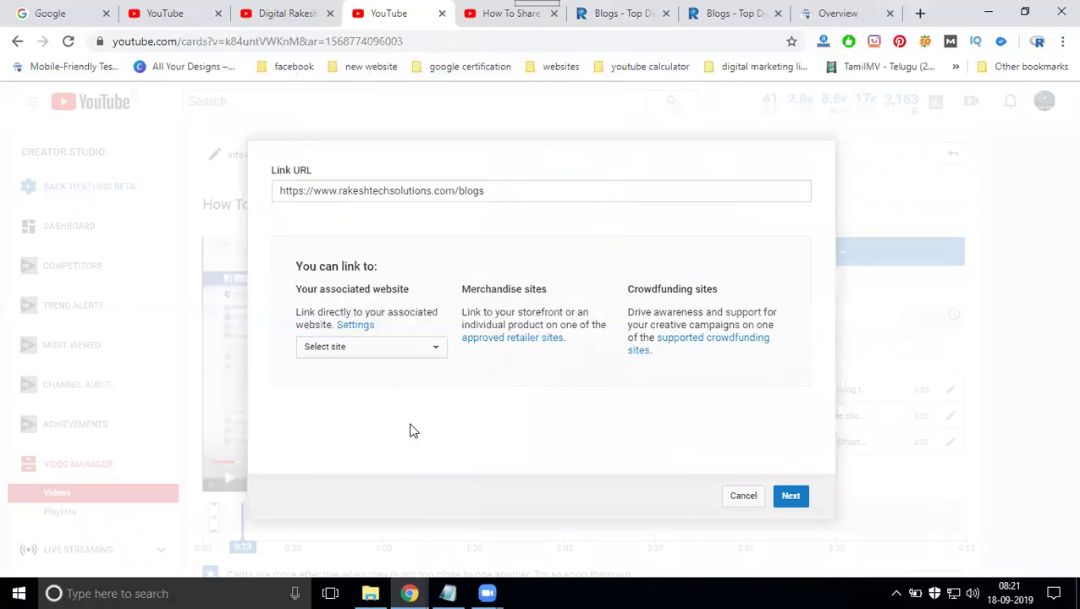
pyautogui.click(790, 499)
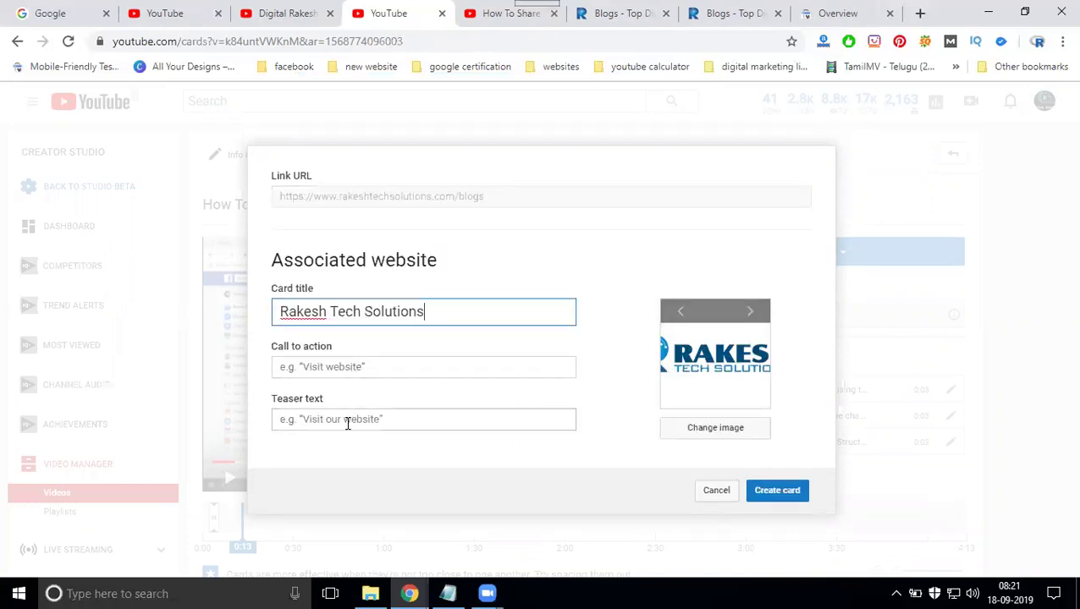
# - Replace the card title with "Digital Marketing training blogs"
pyautogui.tripleClick(364, 312)
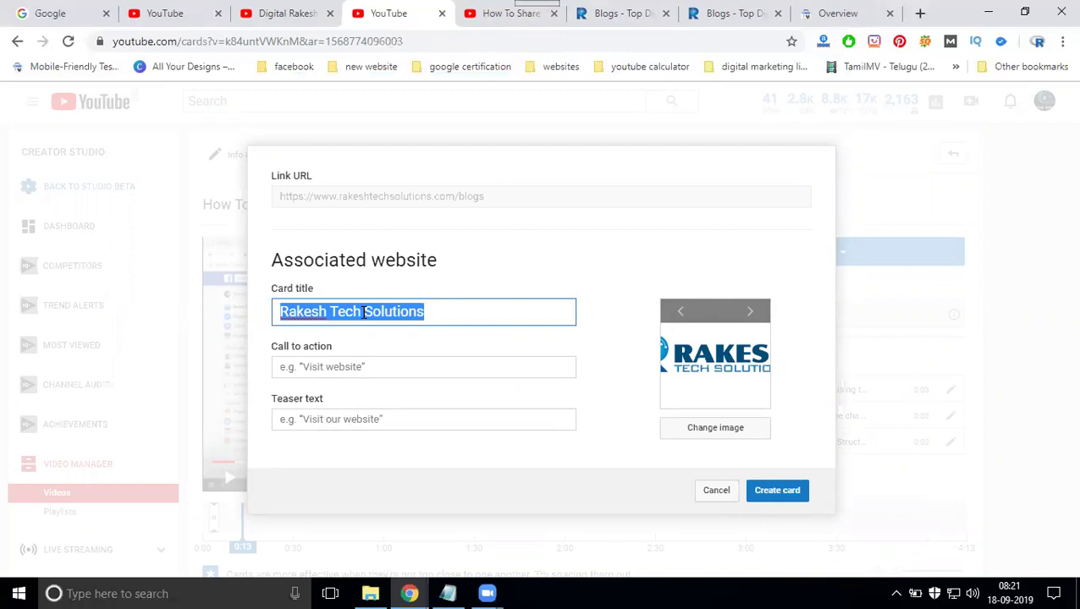
pyautogui.write('Digital')
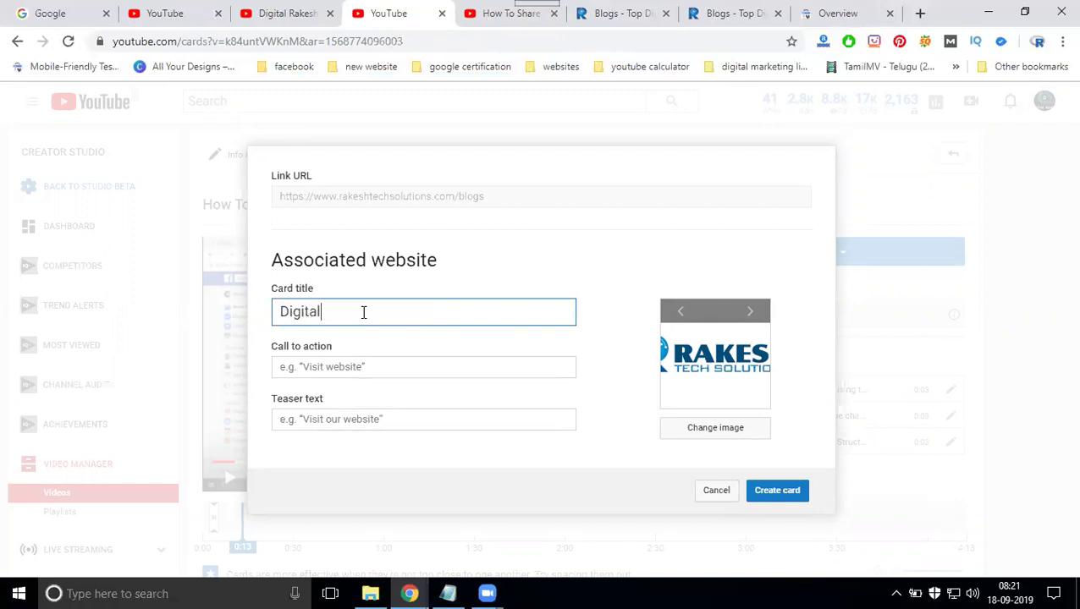
pyautogui.write(' Marketing')
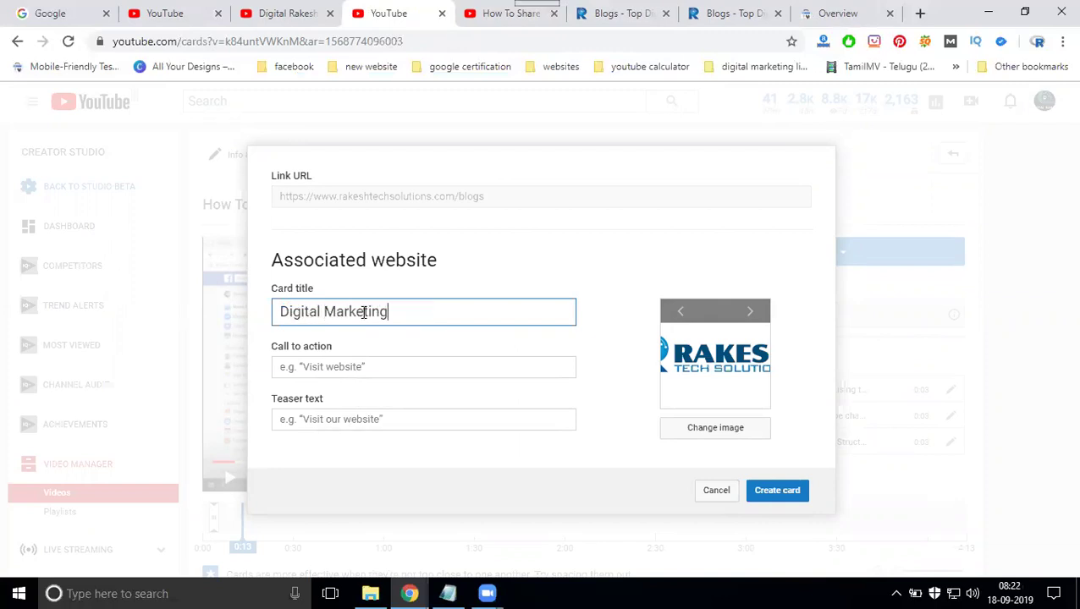
pyautogui.write(' training blogs')
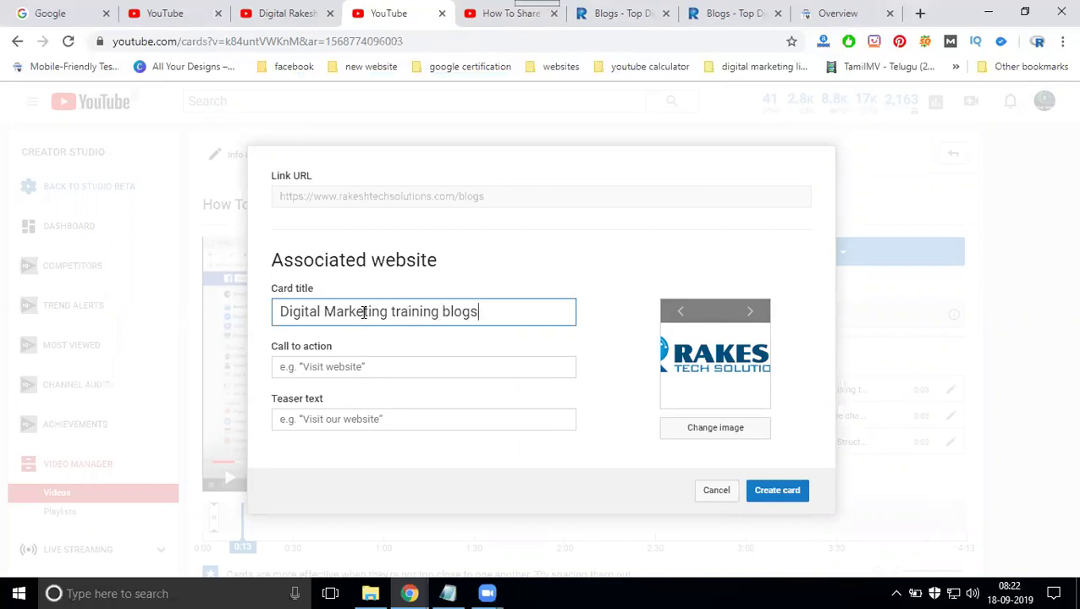
# - Set the card's call to action to "Visit Our Website" and its teaser text to "Learn More"
pyautogui.click(309, 366)
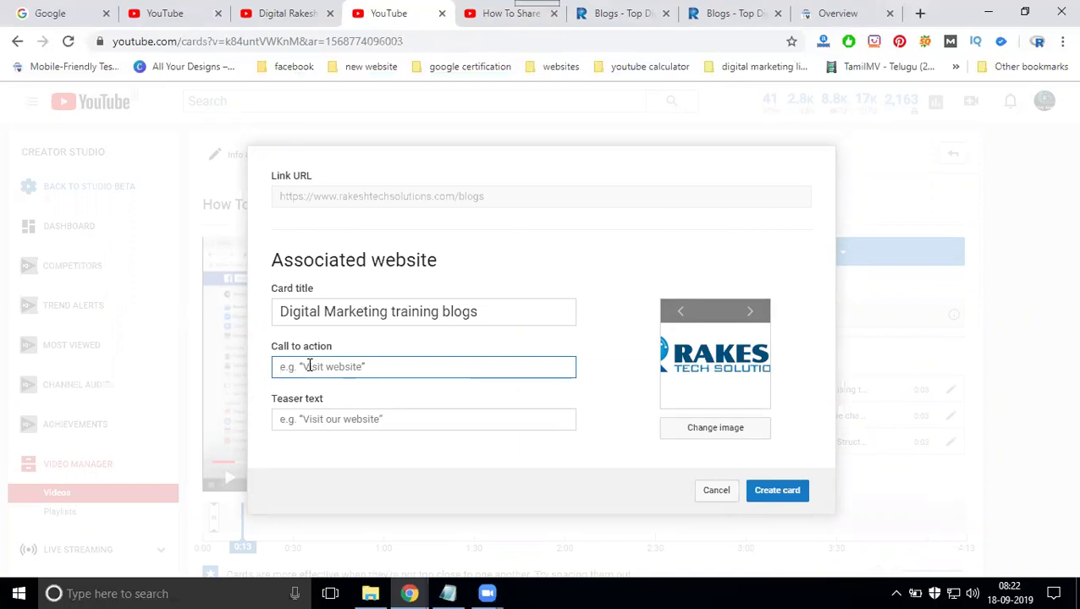
pyautogui.write('Visite')
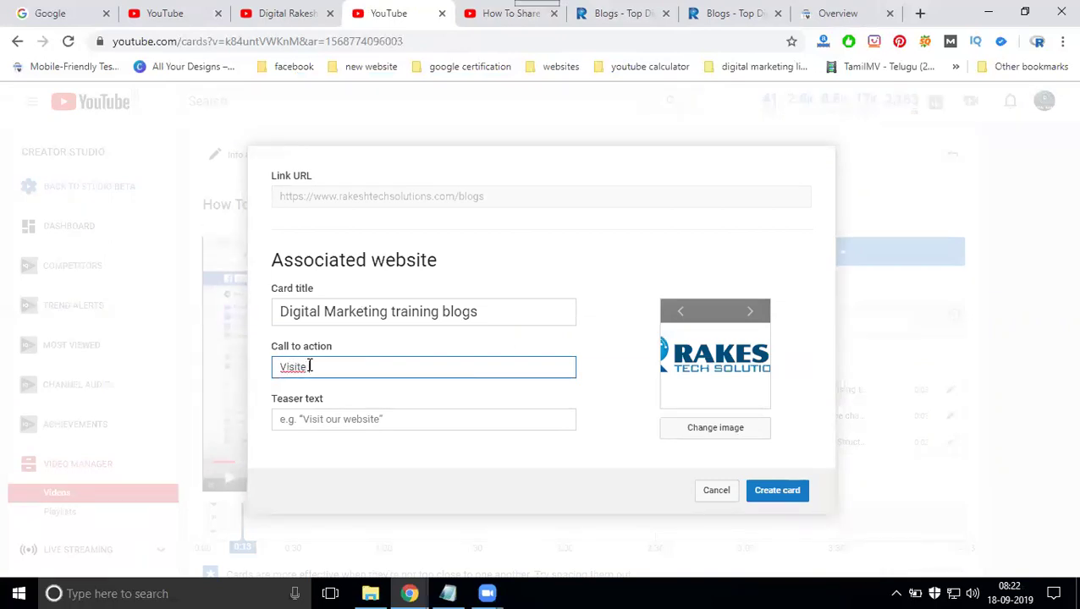
pyautogui.press('BackSpace')
pyautogui.write('Our Website')
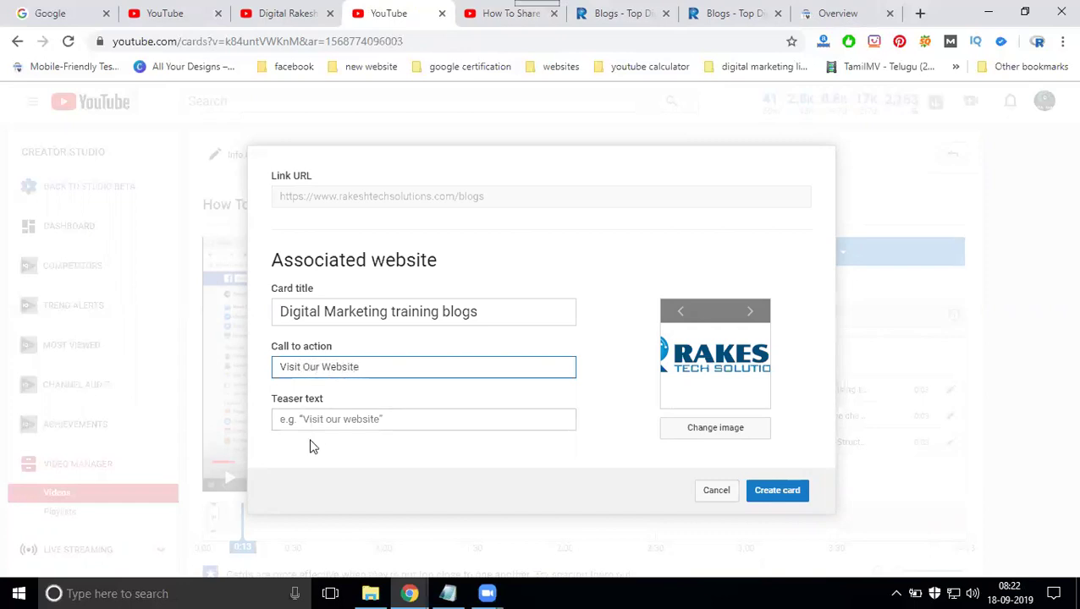
pyautogui.click(324, 420)
pyautogui.write('Learn More')
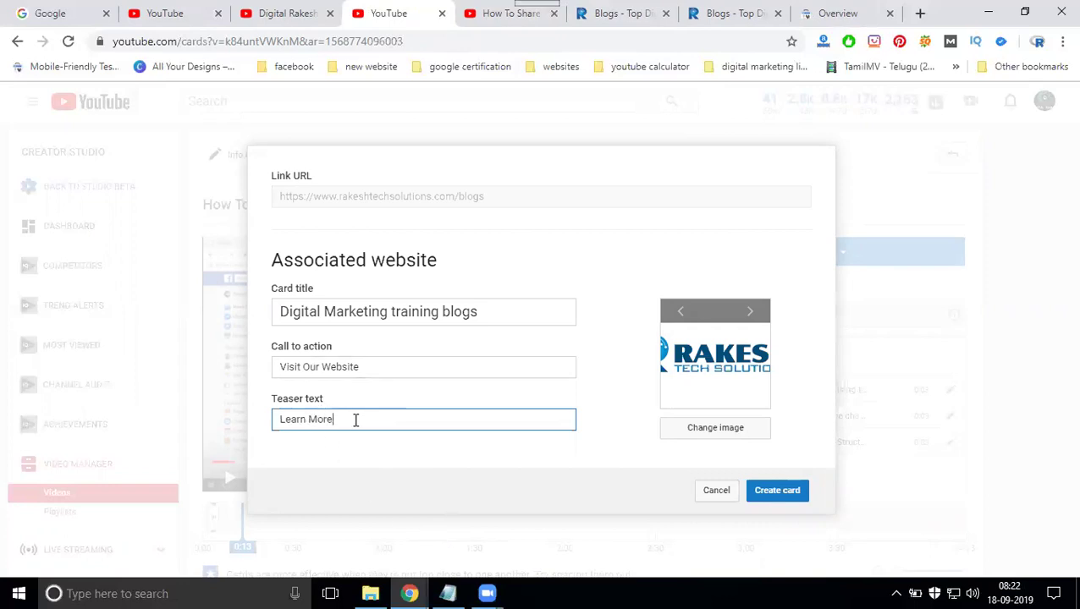
# - Replace the card's logo with the digital marketing training image and create the card
pyautogui.click(669, 430)
pyautogui.click(288, 239)
pyautogui.doubleClick(288, 237)
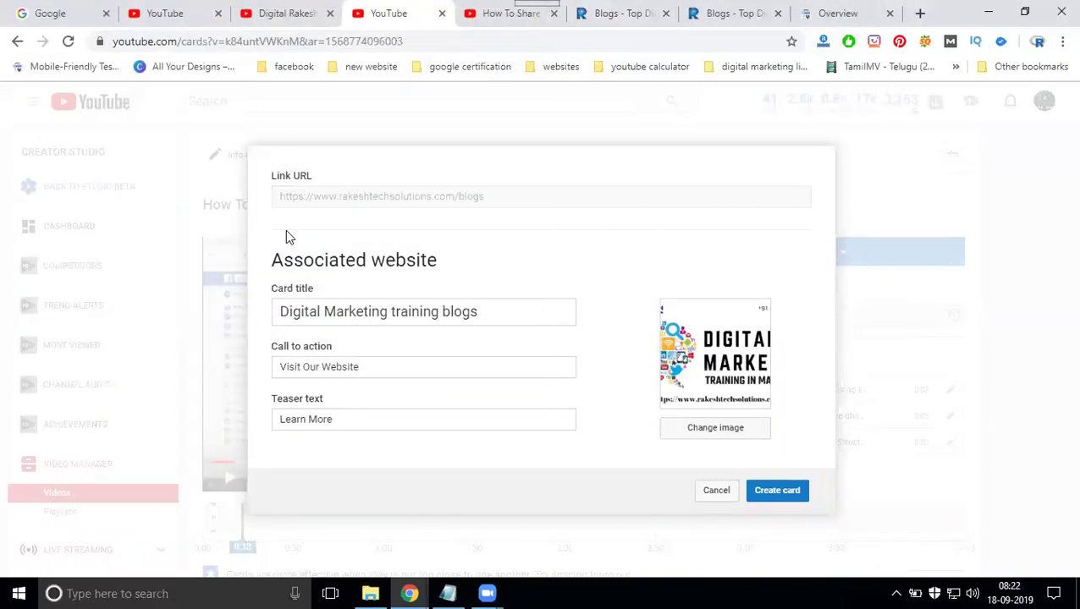
pyautogui.click(778, 493)
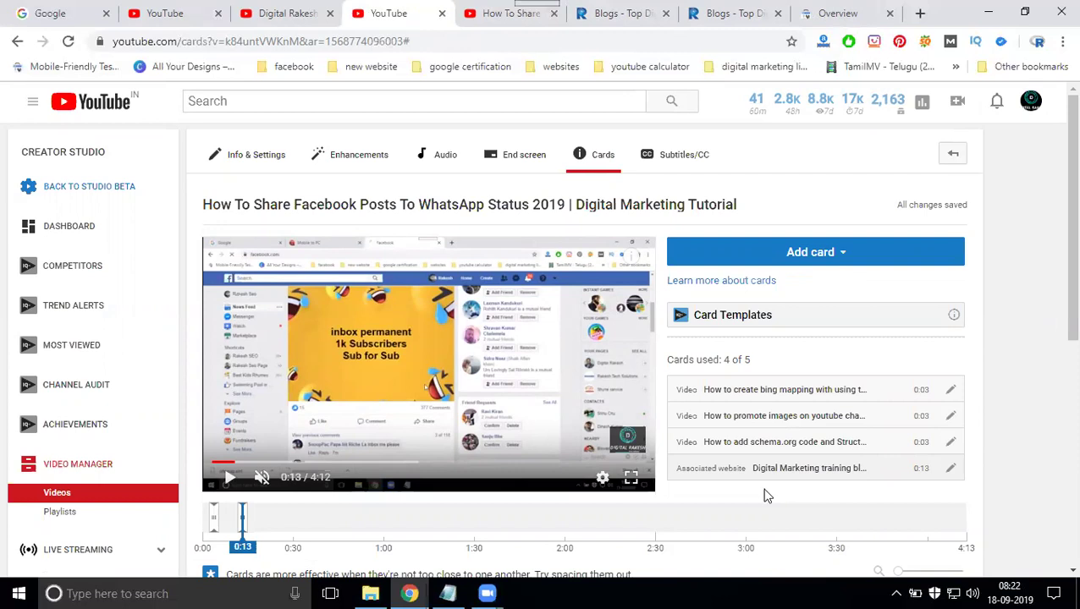
# - Switch to the video's watch page and look through its cards list for the new website card
pyautogui.click(495, 16)
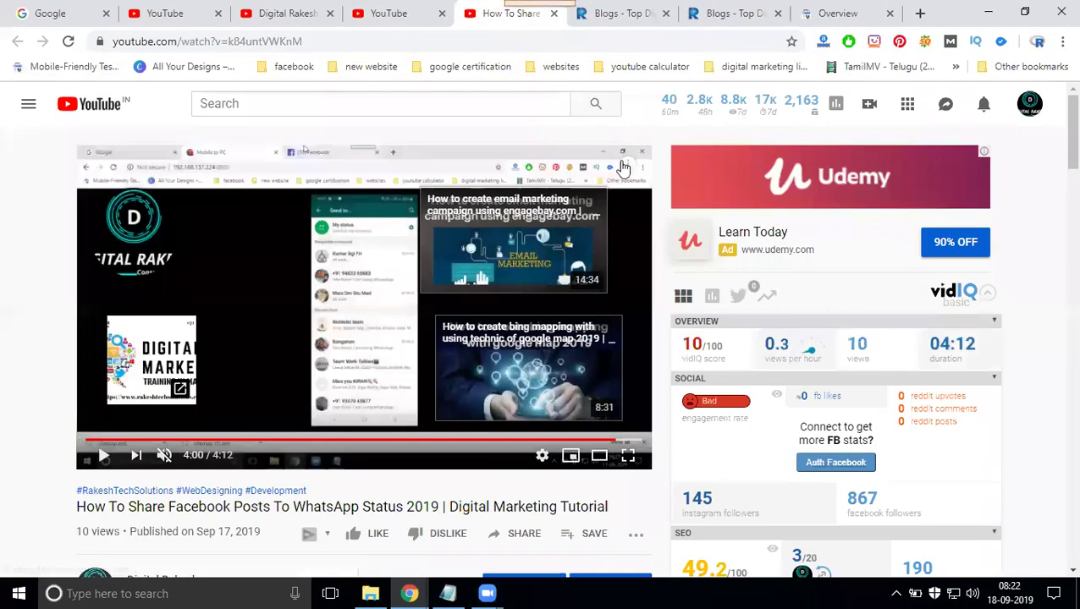
pyautogui.click(584, 165)
pyautogui.scroll(-2, 606, 234)
pyautogui.scroll(-2, 606, 234)
pyautogui.scroll(4, 592, 369)
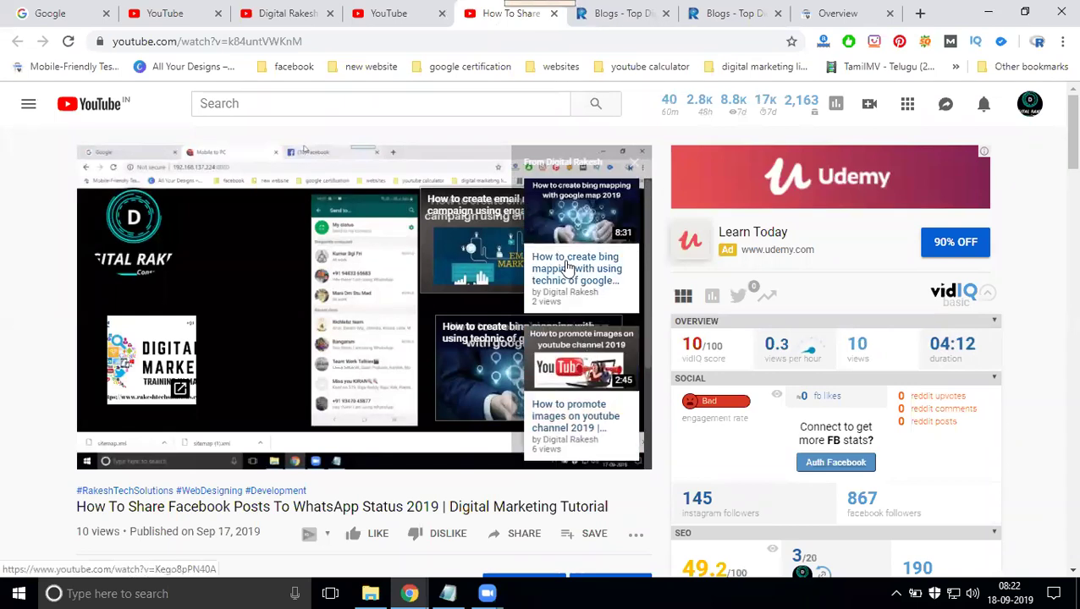
pyautogui.scroll(-1, 567, 326)
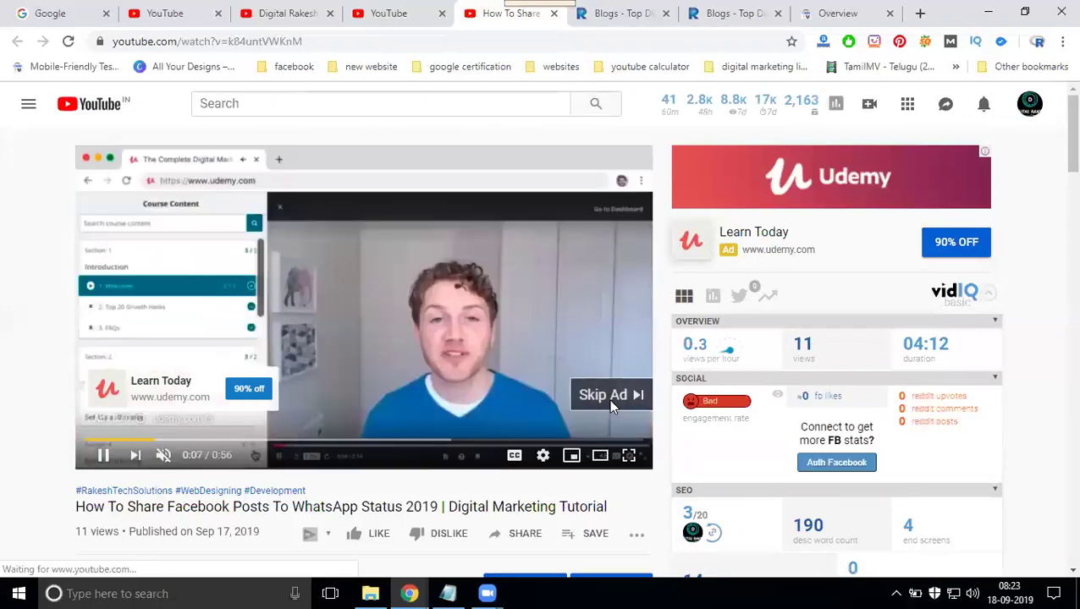
# - Reload the watch page, skip the ad and check the refreshed cards list for the website card
pyautogui.click(609, 397)
pyautogui.click(629, 171)
pyautogui.scroll(-5, 572, 369)
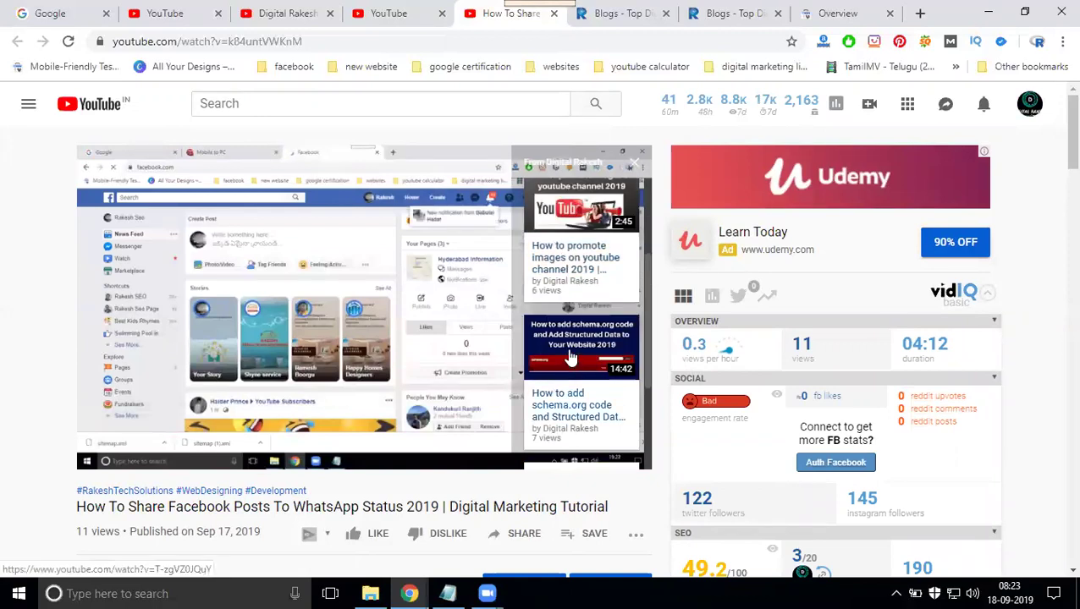